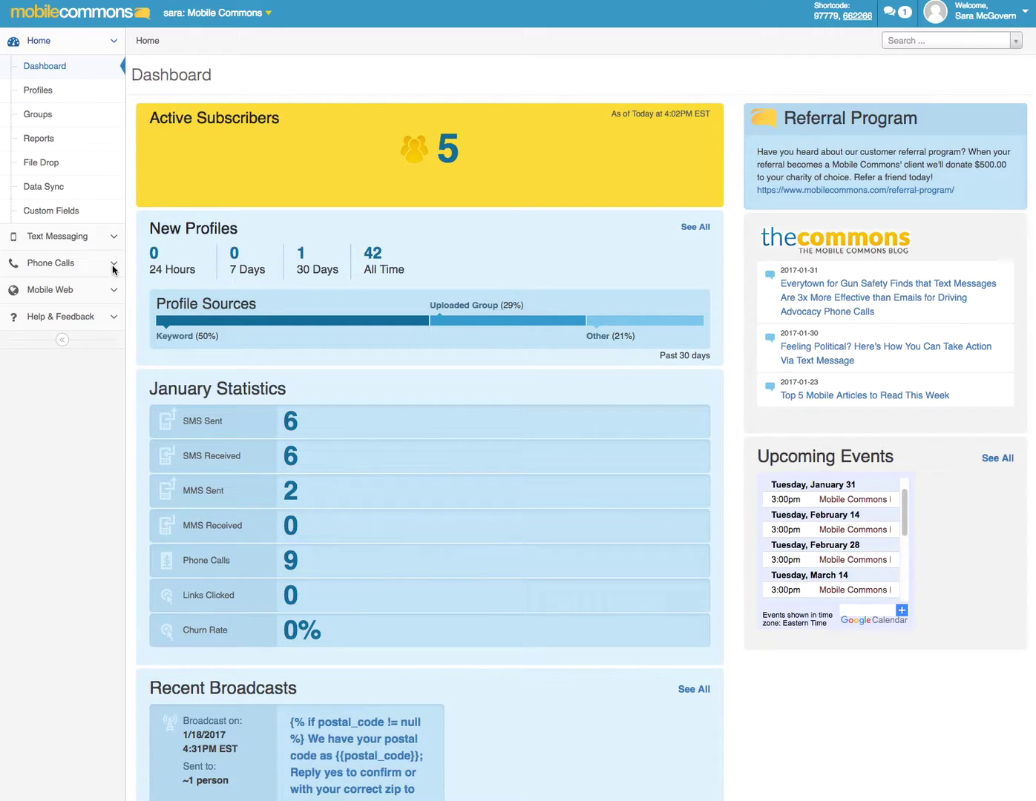
Step: Open the form for creating a new mConnect under Phone Calls
click(110, 266)
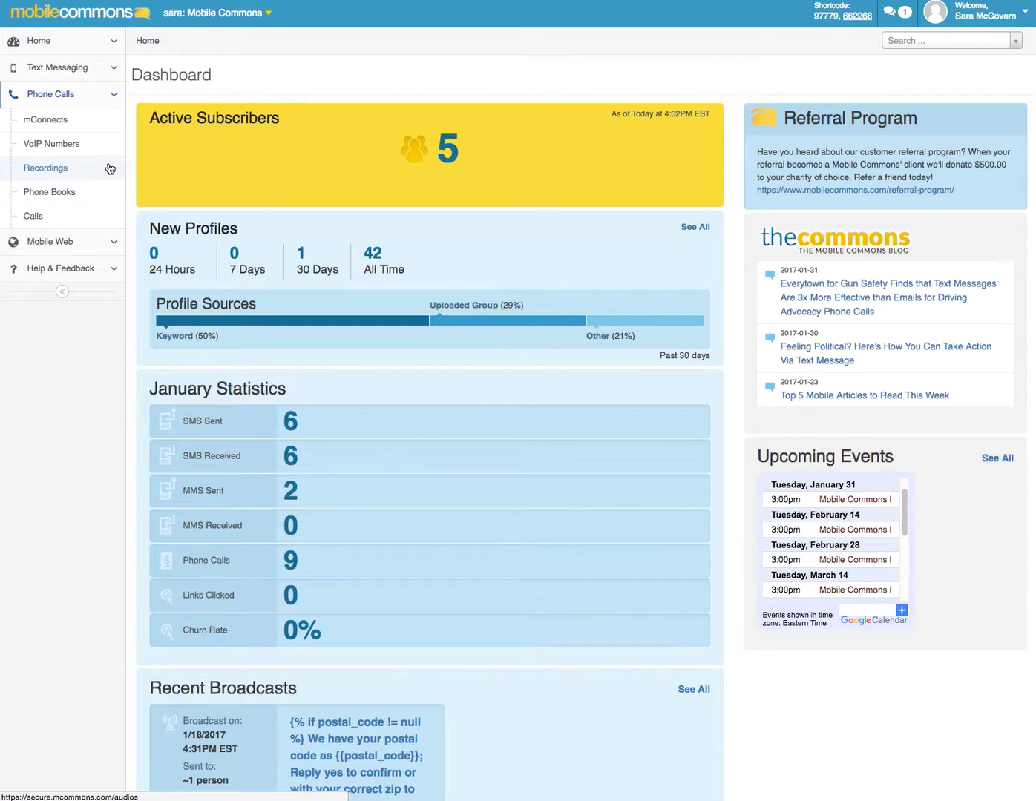
click(95, 128)
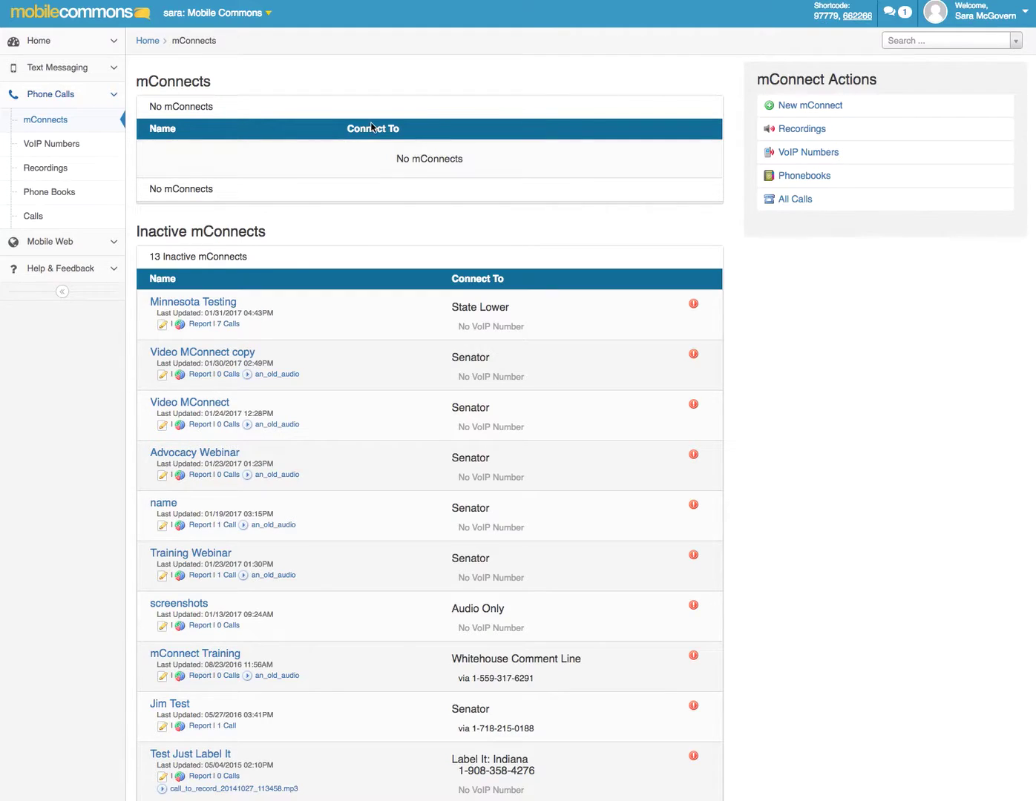
click(794, 107)
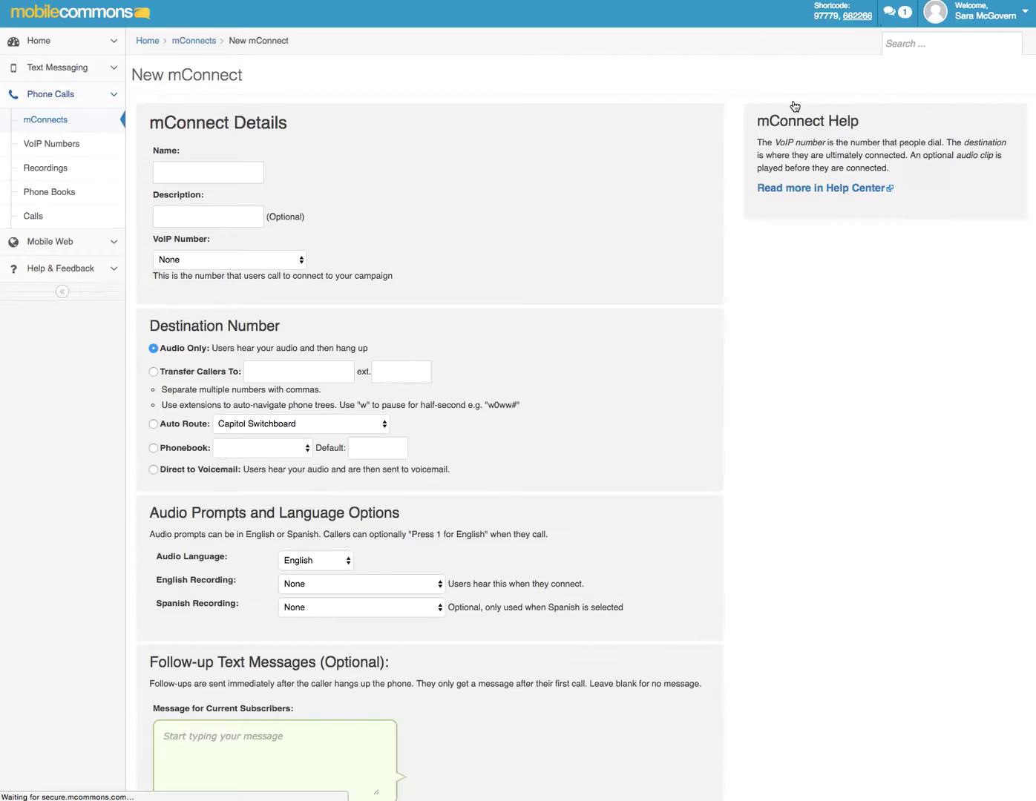
Step: Name the mConnect "Training mConnect" and assign it the first available VoIP number
click(251, 170)
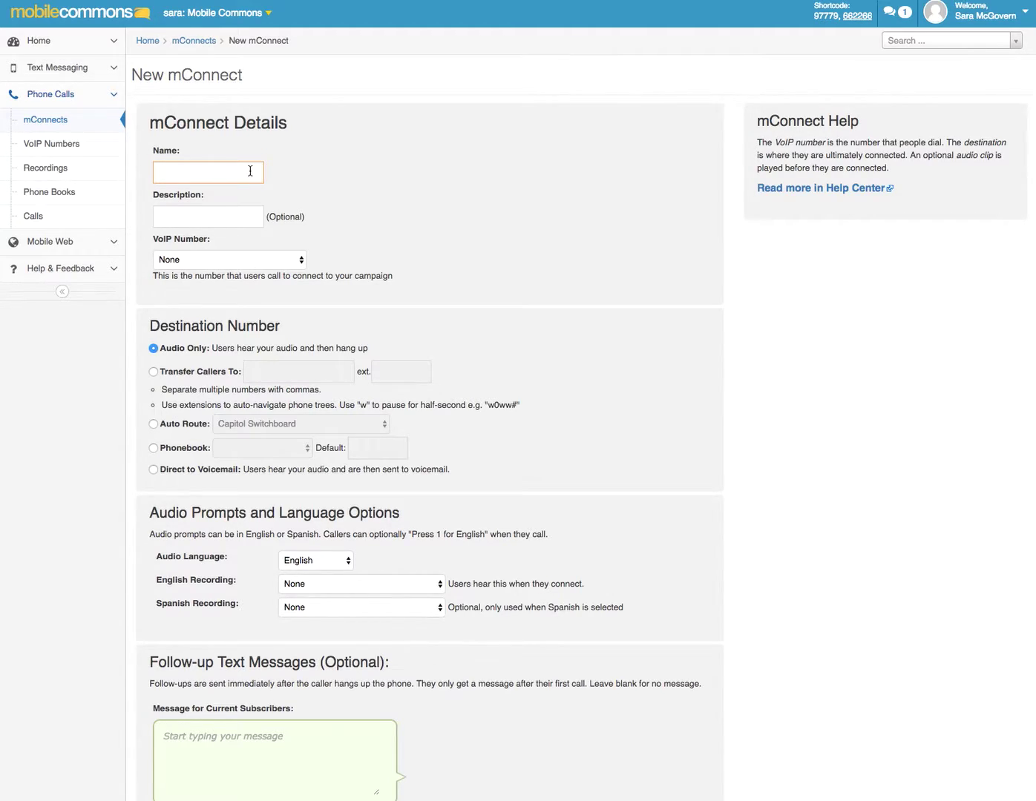
text(Training mConnect)
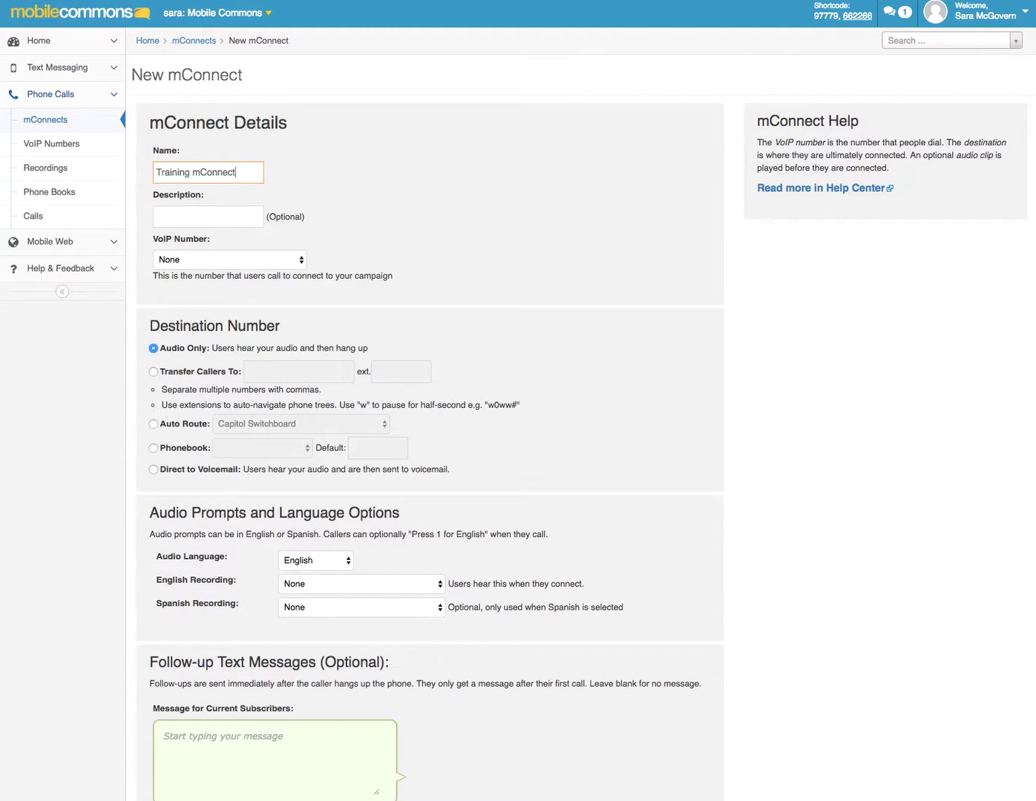
click(195, 258)
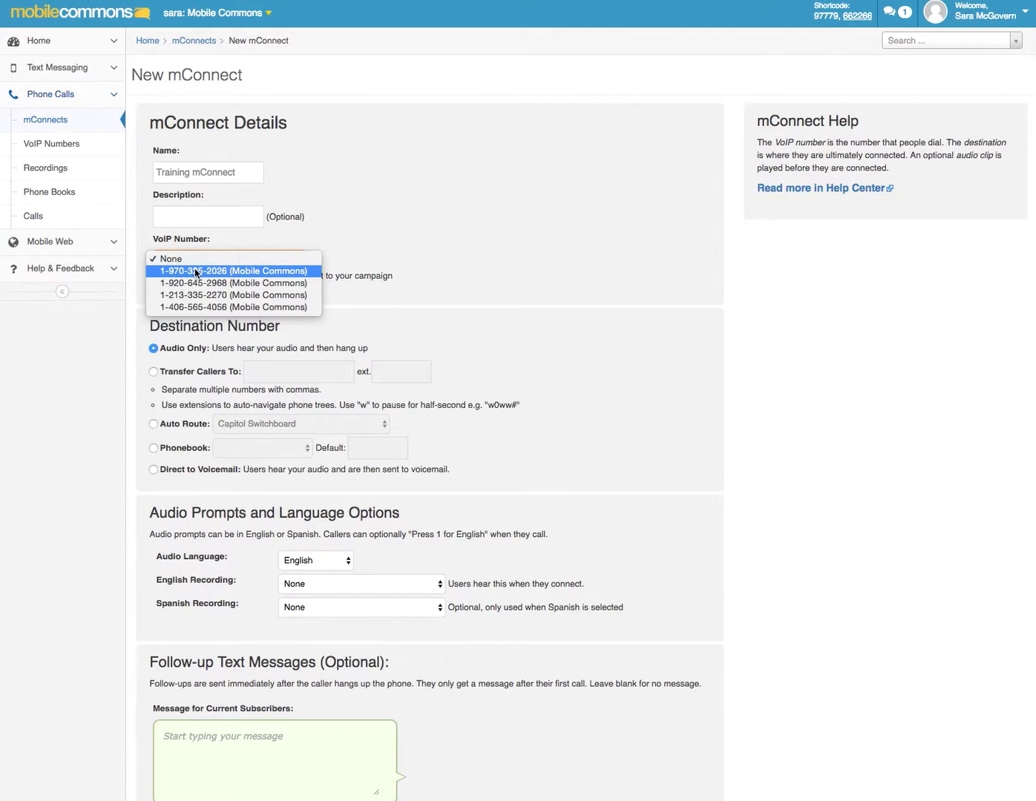
click(197, 273)
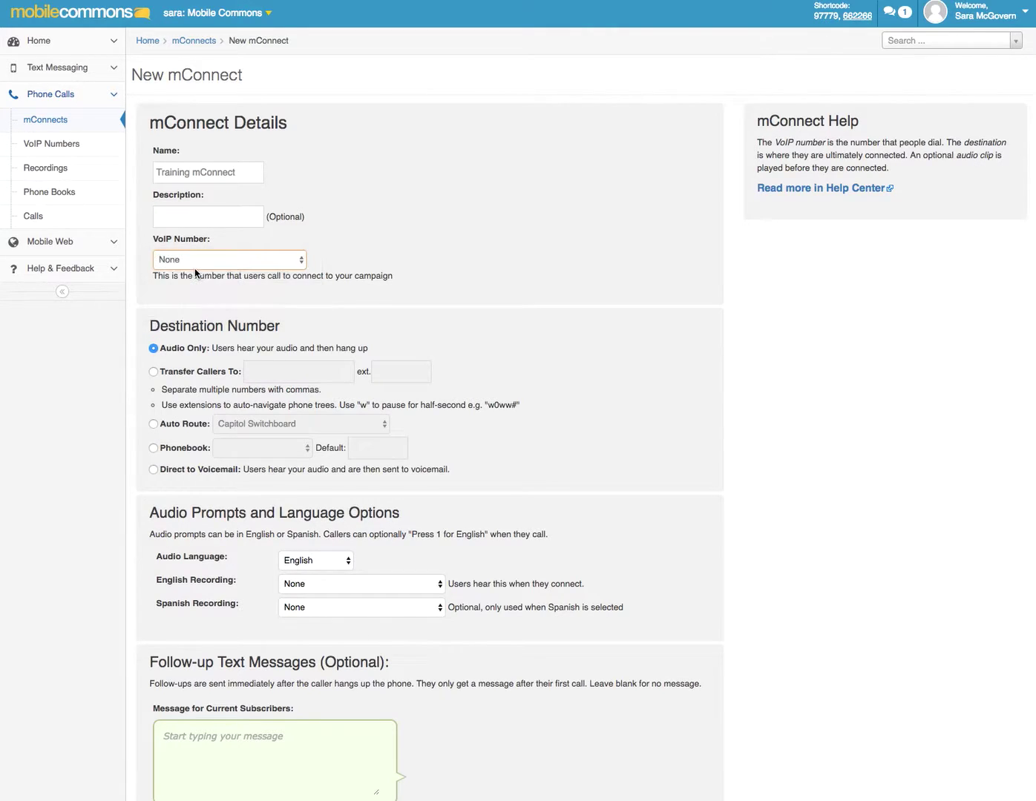
Step: Try the Transfer Callers To, Auto Route, Phonebook and Direct to Voicemail destinations one after another
scroll(416, 299, down, 5)
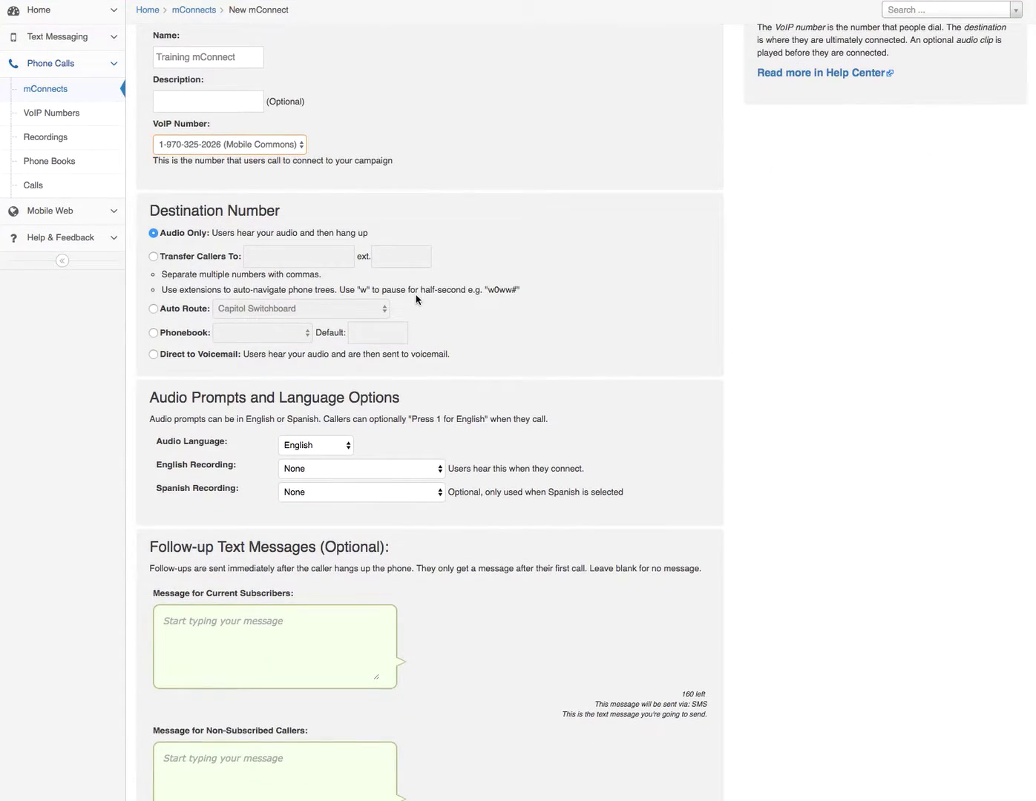
scroll(416, 299, down, 1)
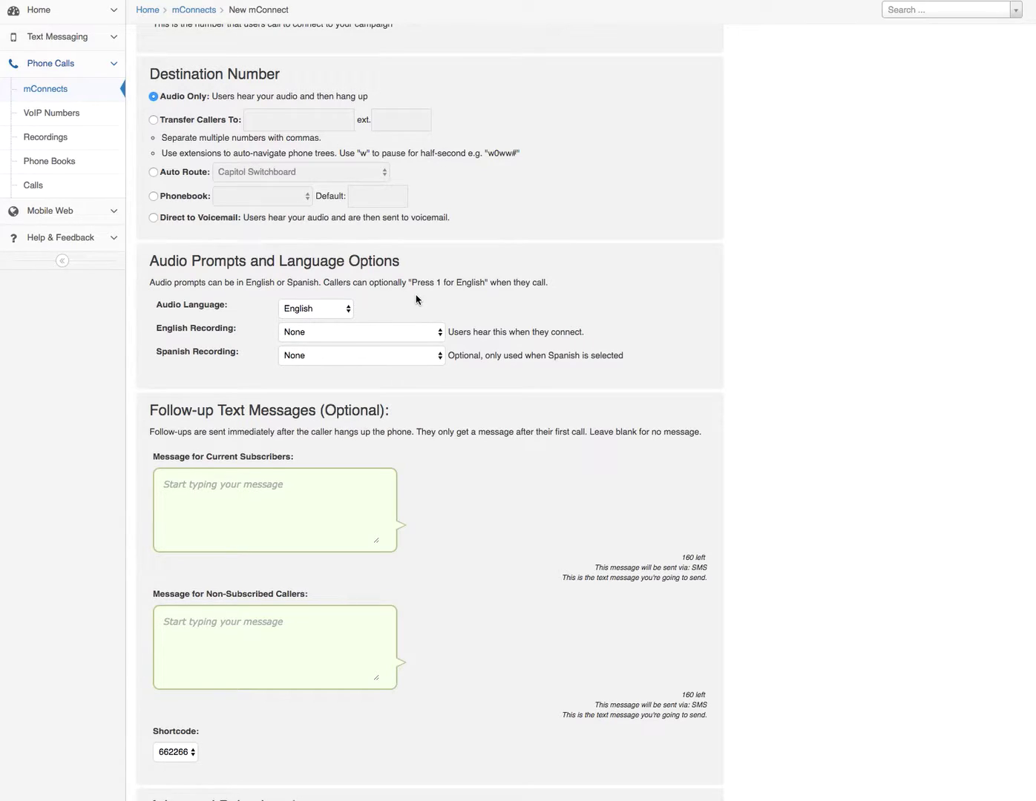
click(154, 121)
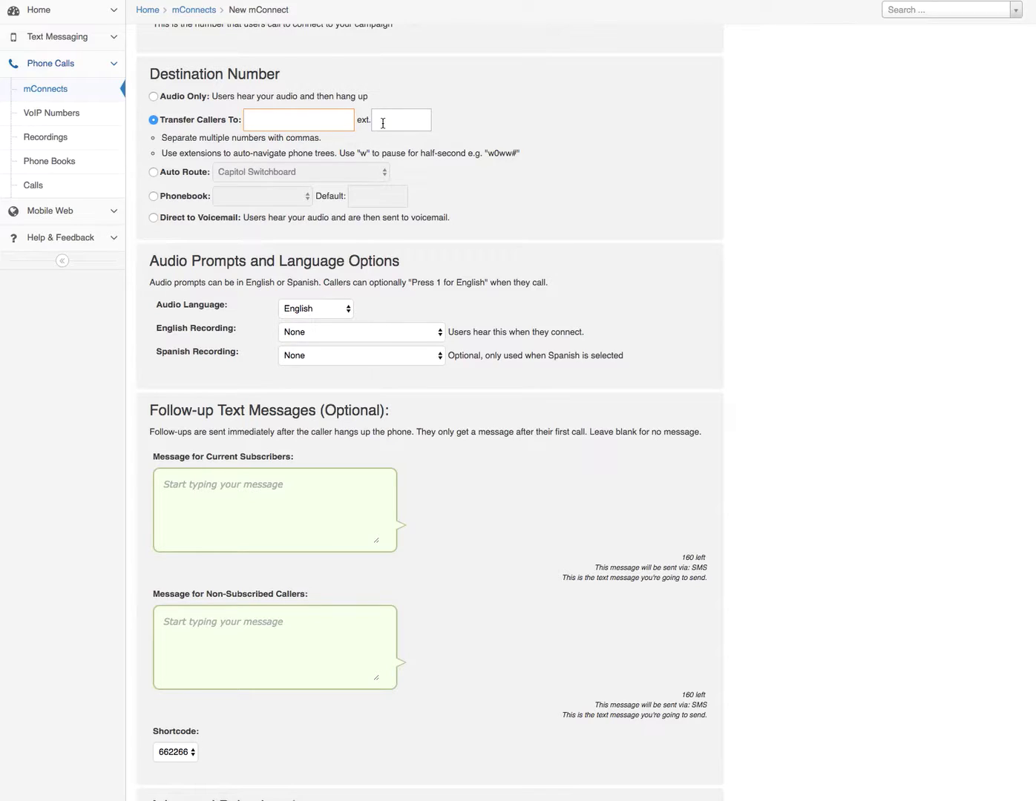
click(152, 172)
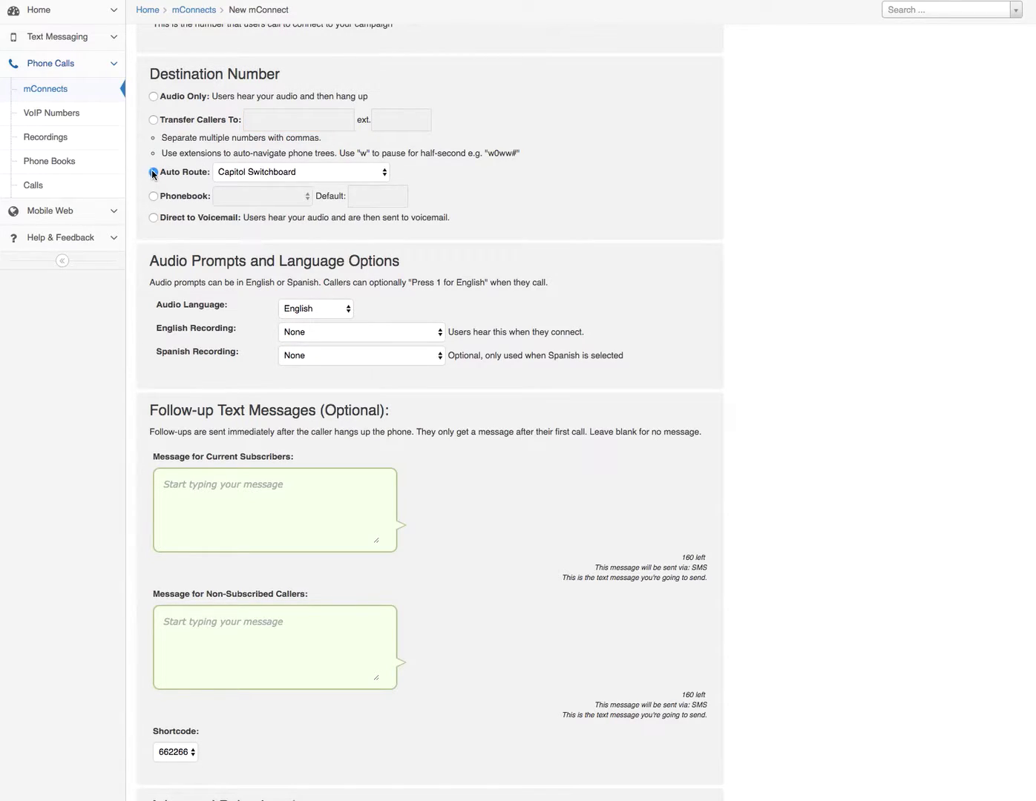
click(238, 176)
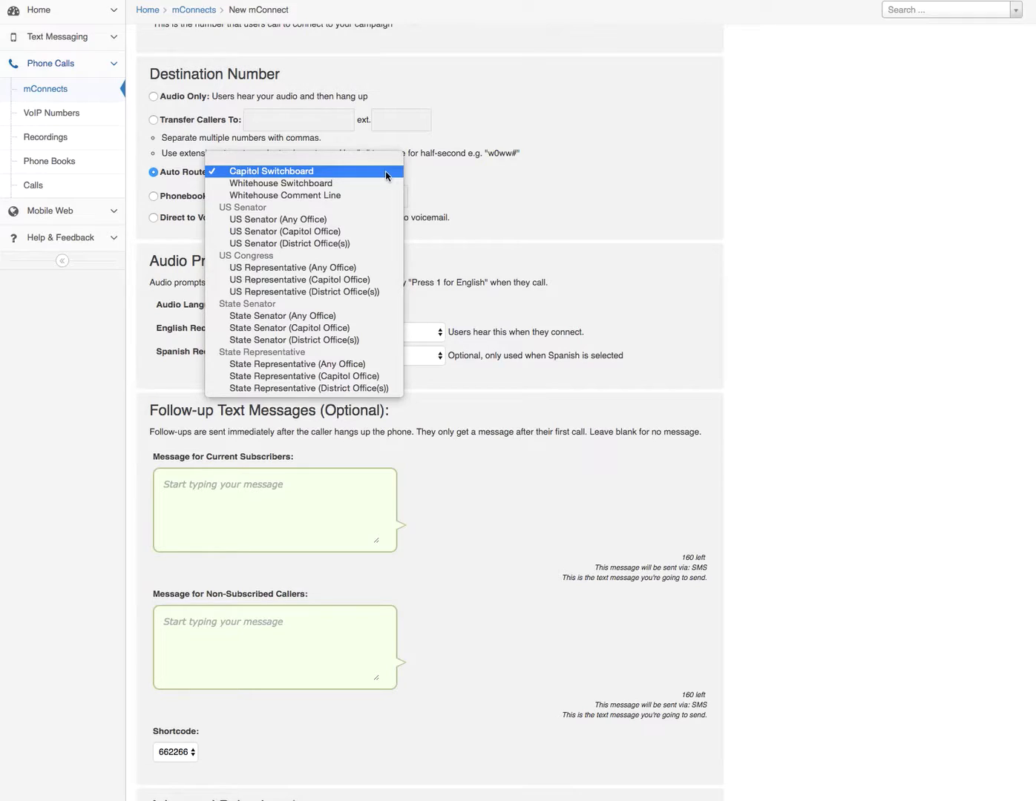
click(432, 175)
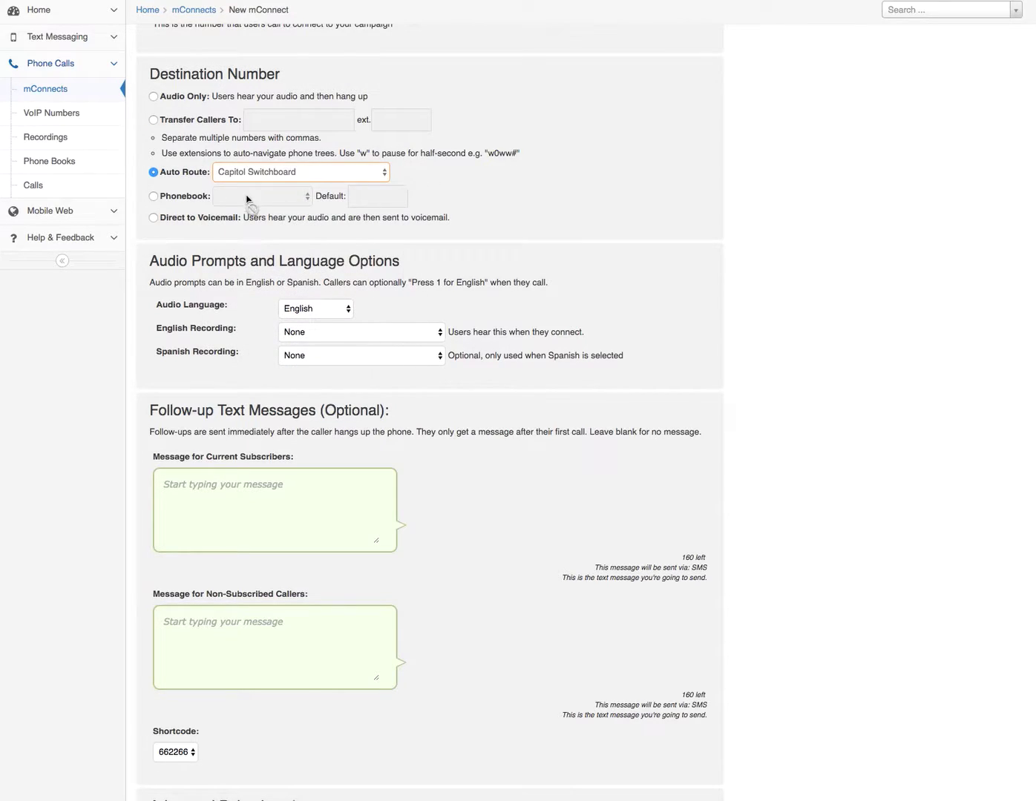
click(153, 196)
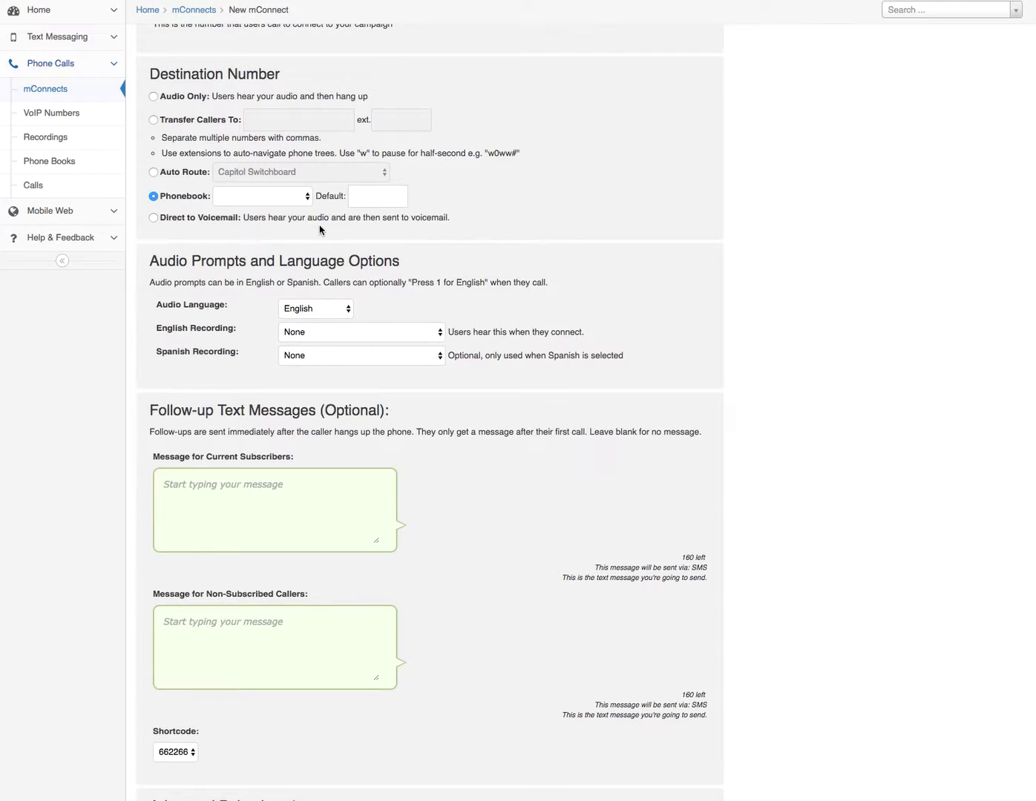
click(154, 219)
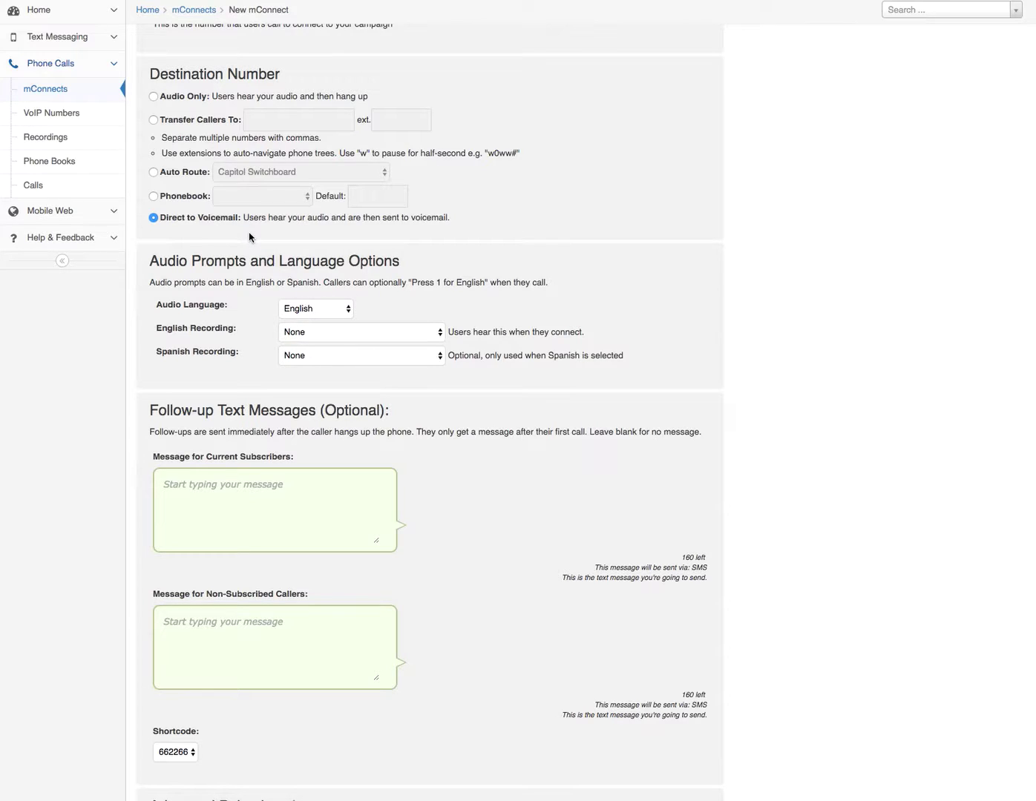
scroll(250, 236, down, 3)
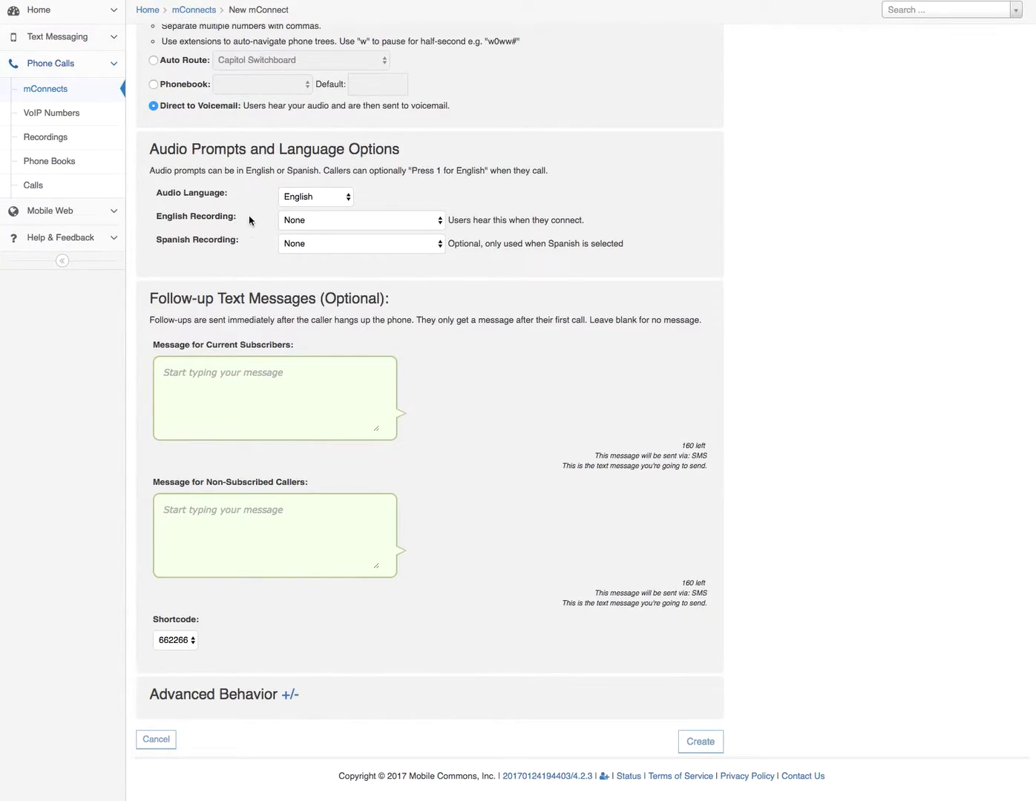
Step: Set the destination to Auto Route with US Senator (Any Office) as the target
scroll(238, 146, up, 5)
click(153, 288)
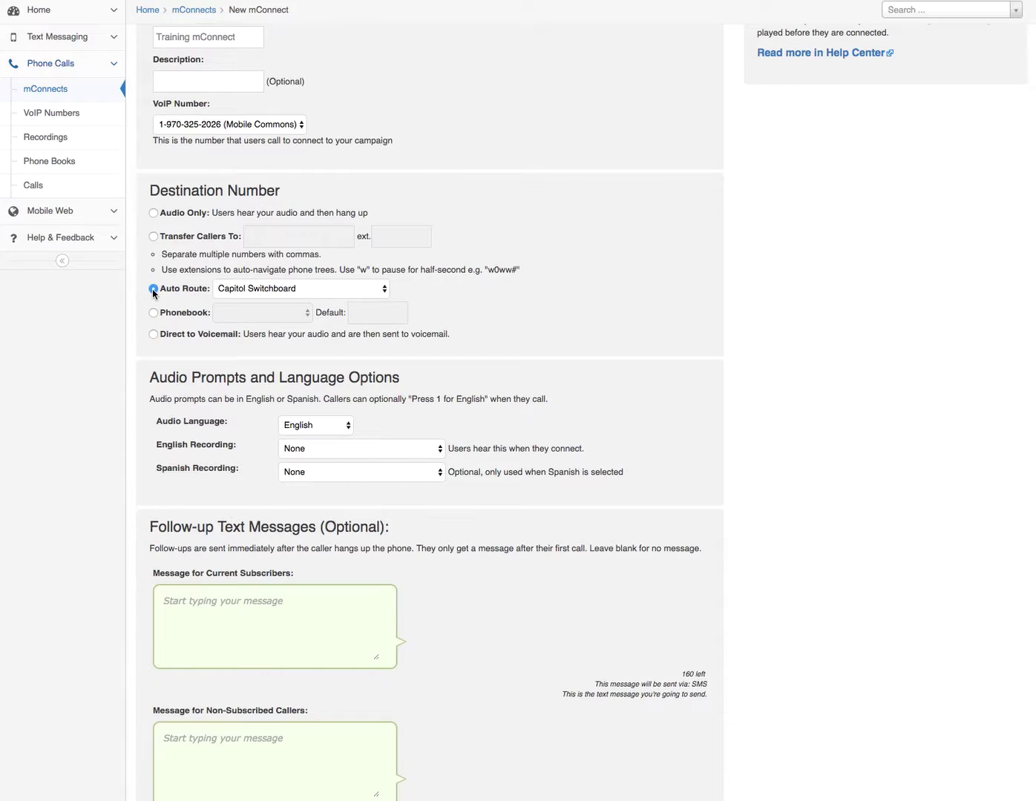
click(306, 288)
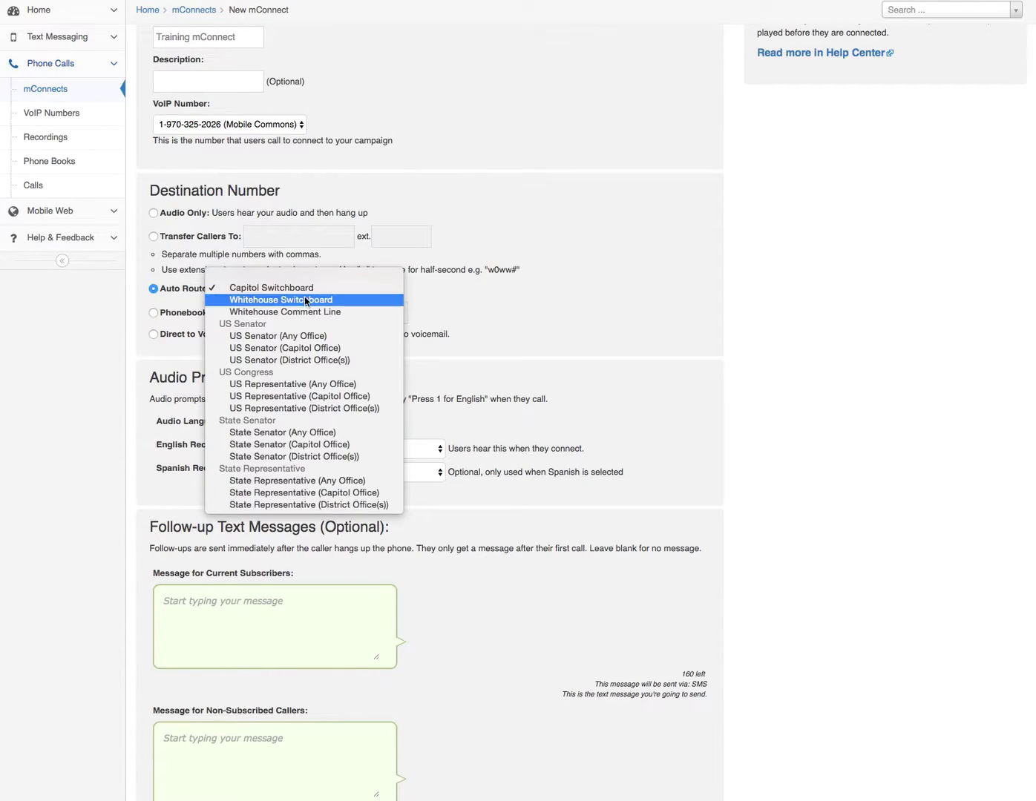
click(303, 336)
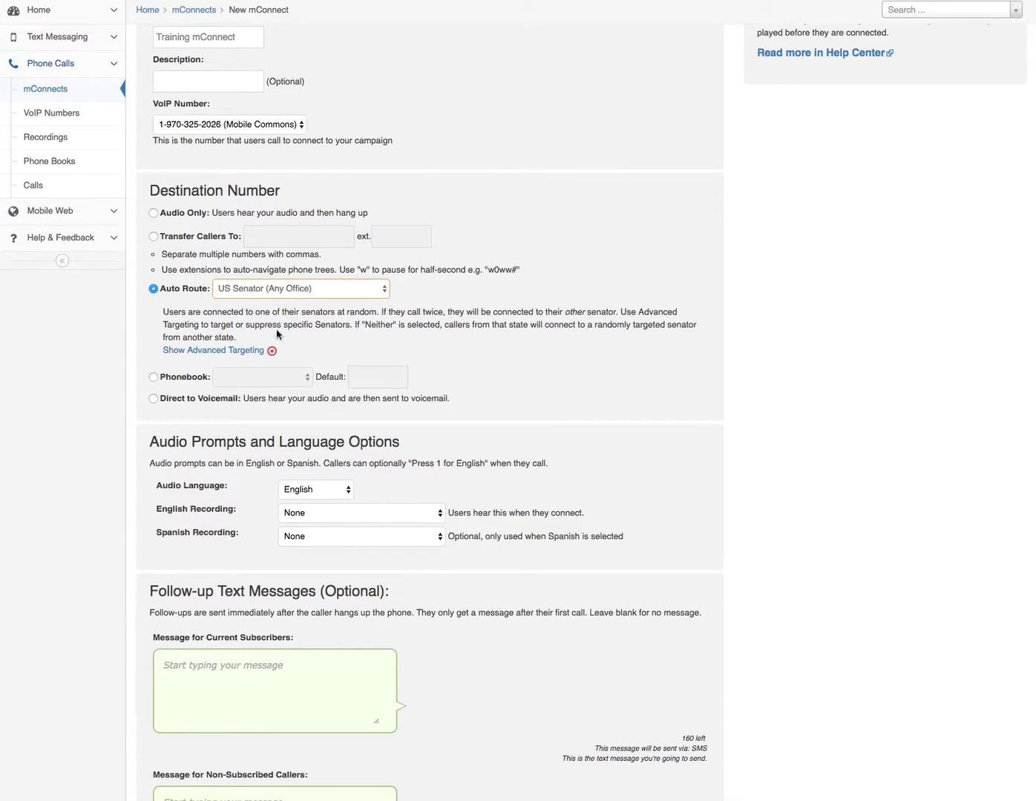
click(248, 293)
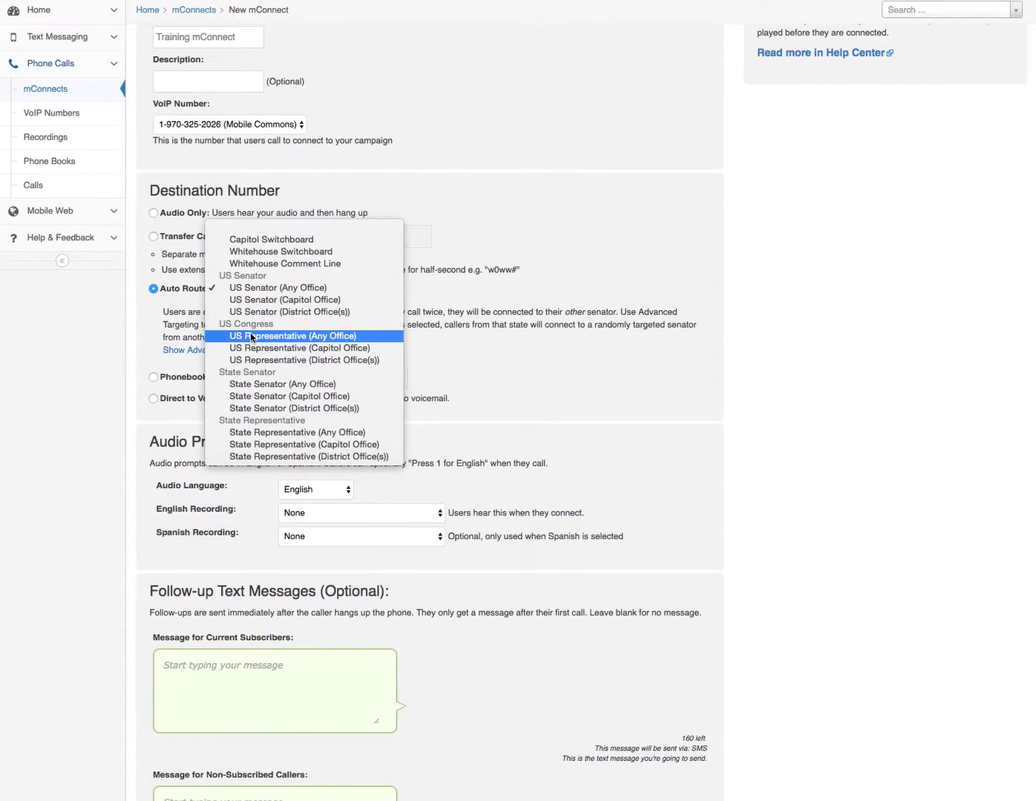
click(254, 288)
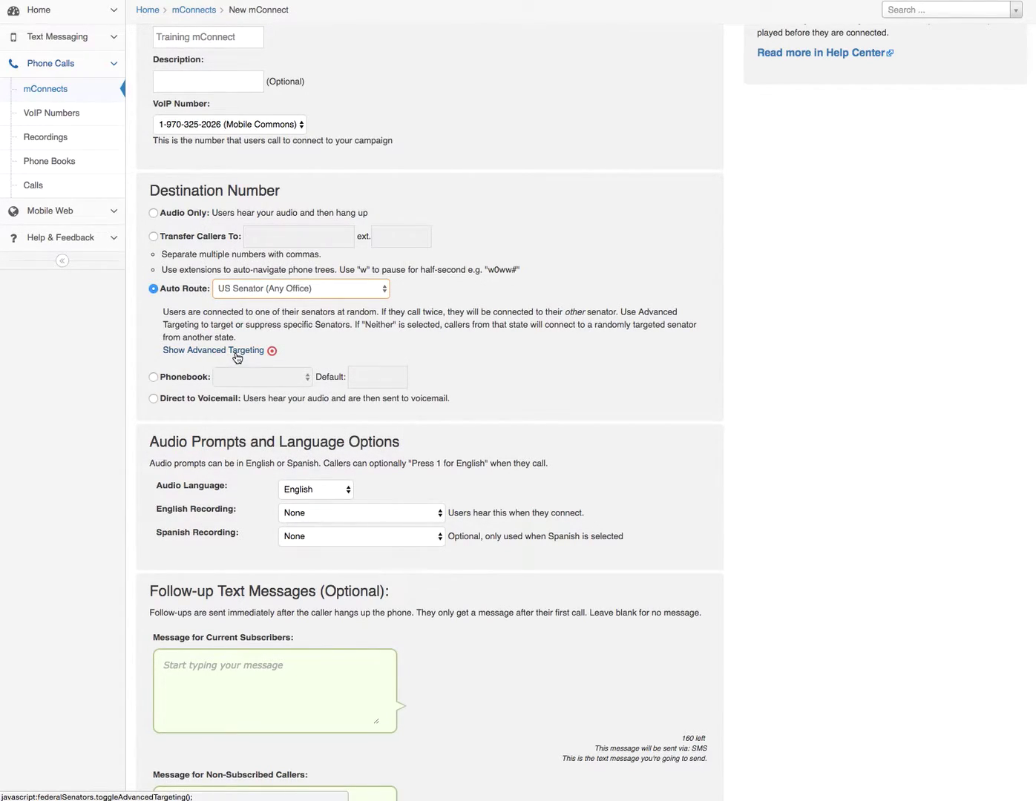
Step: Show the advanced targeting for US senators and set Alaska to Neither
click(238, 353)
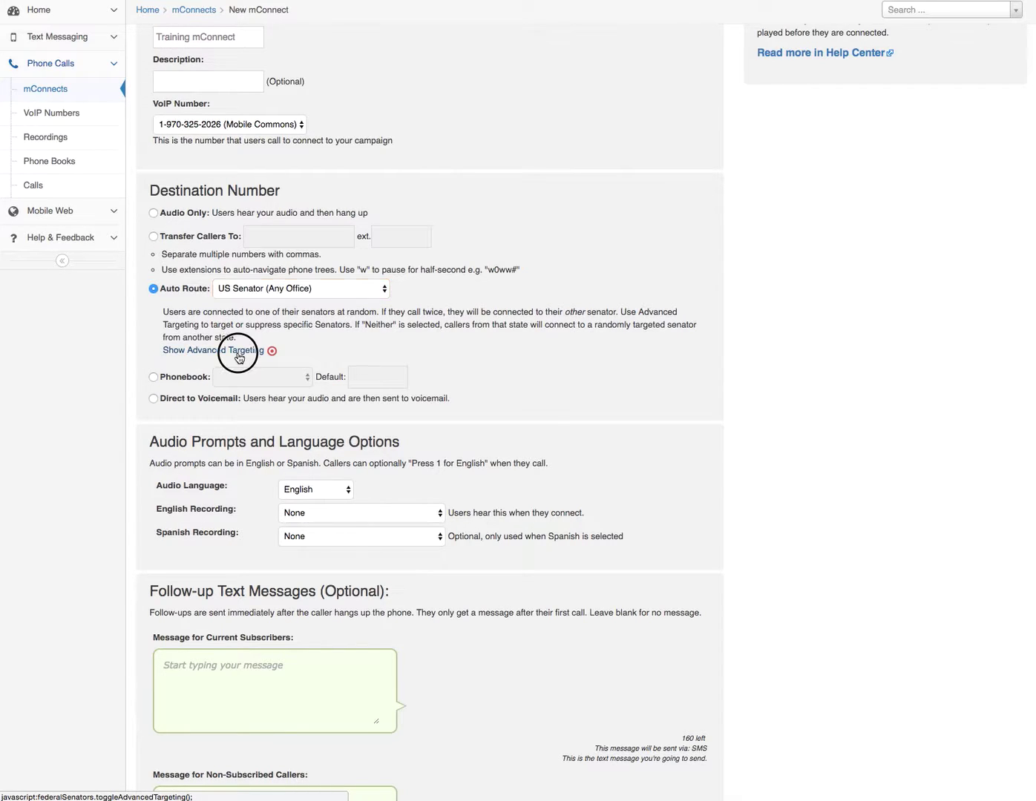
scroll(301, 389, down, 1)
scroll(300, 389, down, 3)
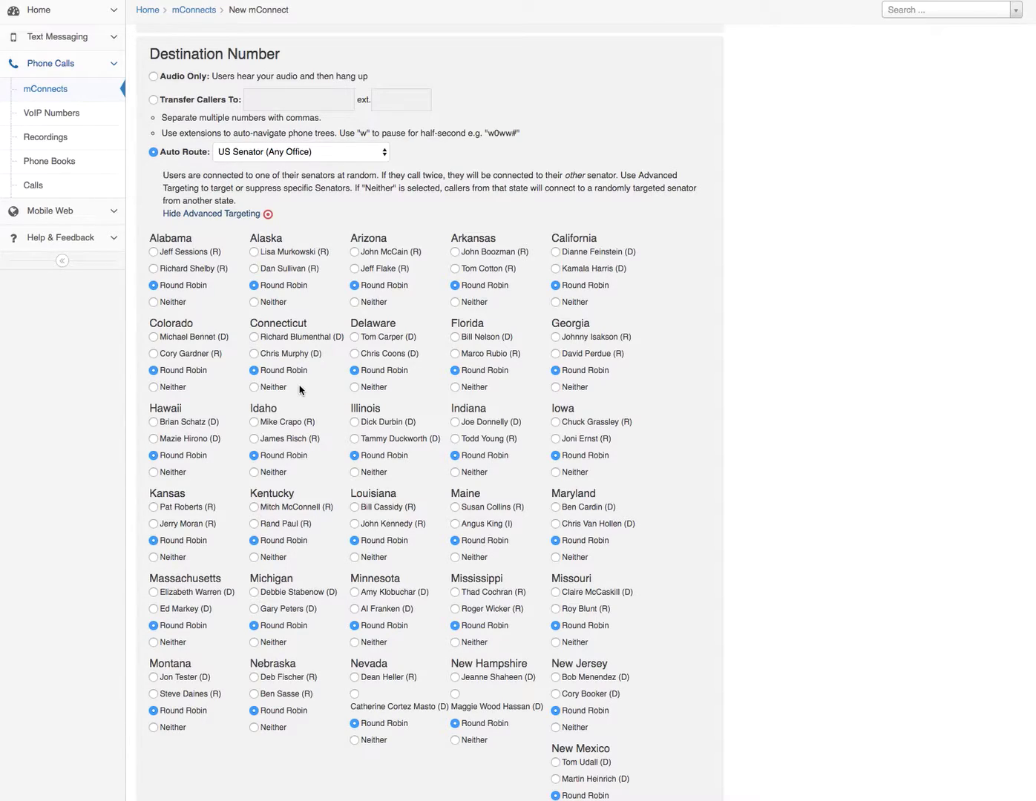
click(253, 302)
scroll(224, 415, down, 3)
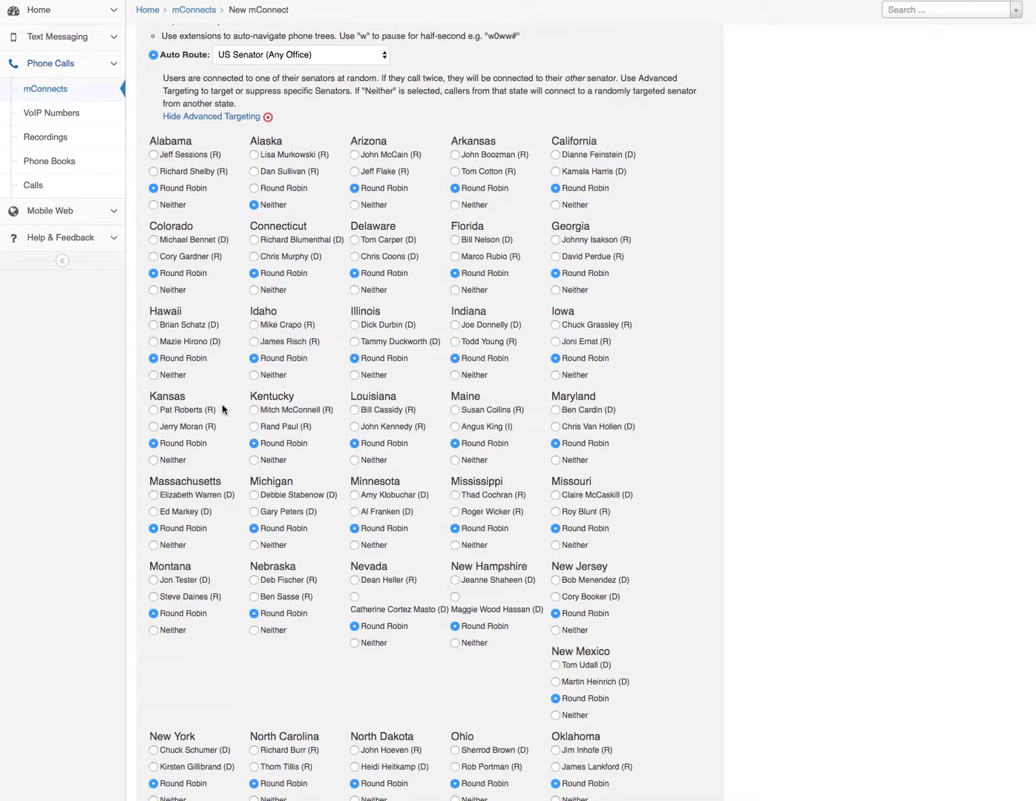
Step: Switch the auto route to US Representative (Any Office) and let users choose reps from a list when no exact district matches
click(244, 54)
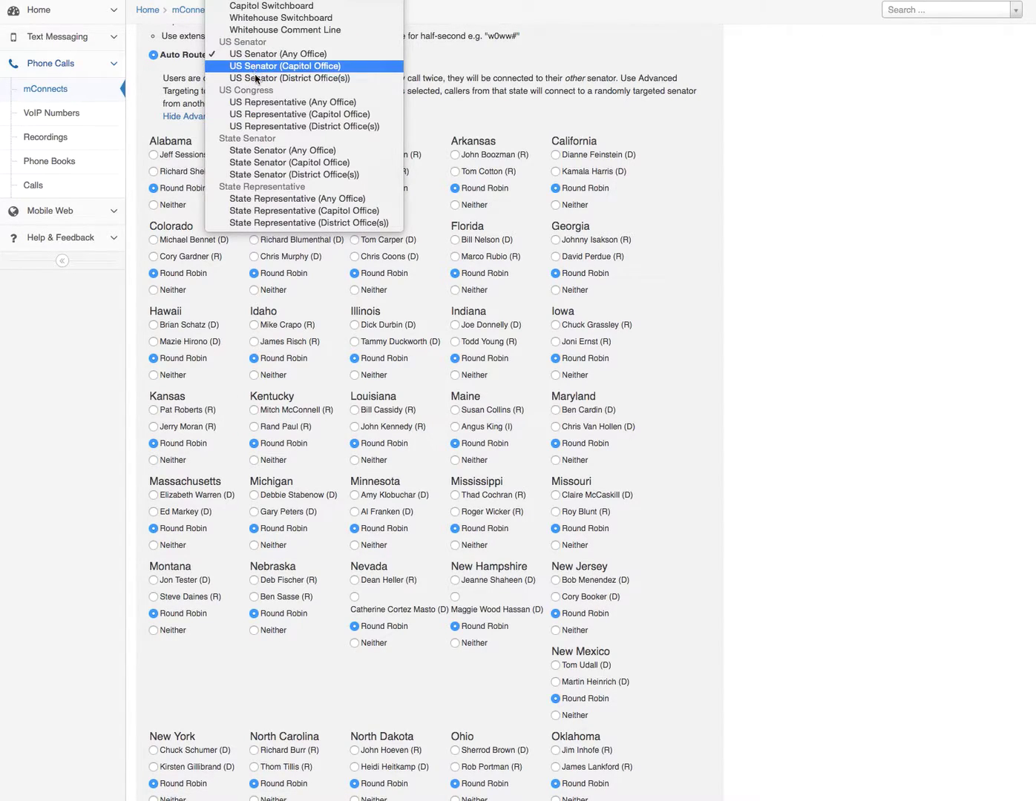
click(255, 102)
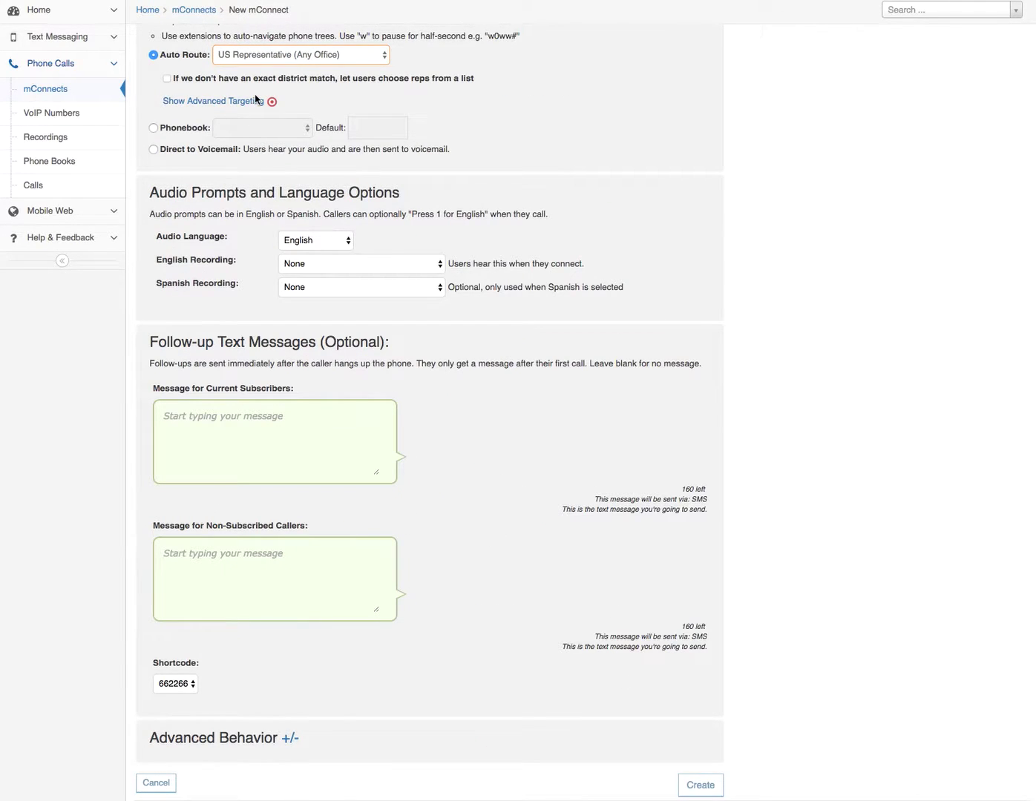
click(166, 78)
Step: Use advanced targeting to connect callers only to representatives Mo Brooks (AL, R) and Tom O'Halleran (AZ, D)
click(211, 105)
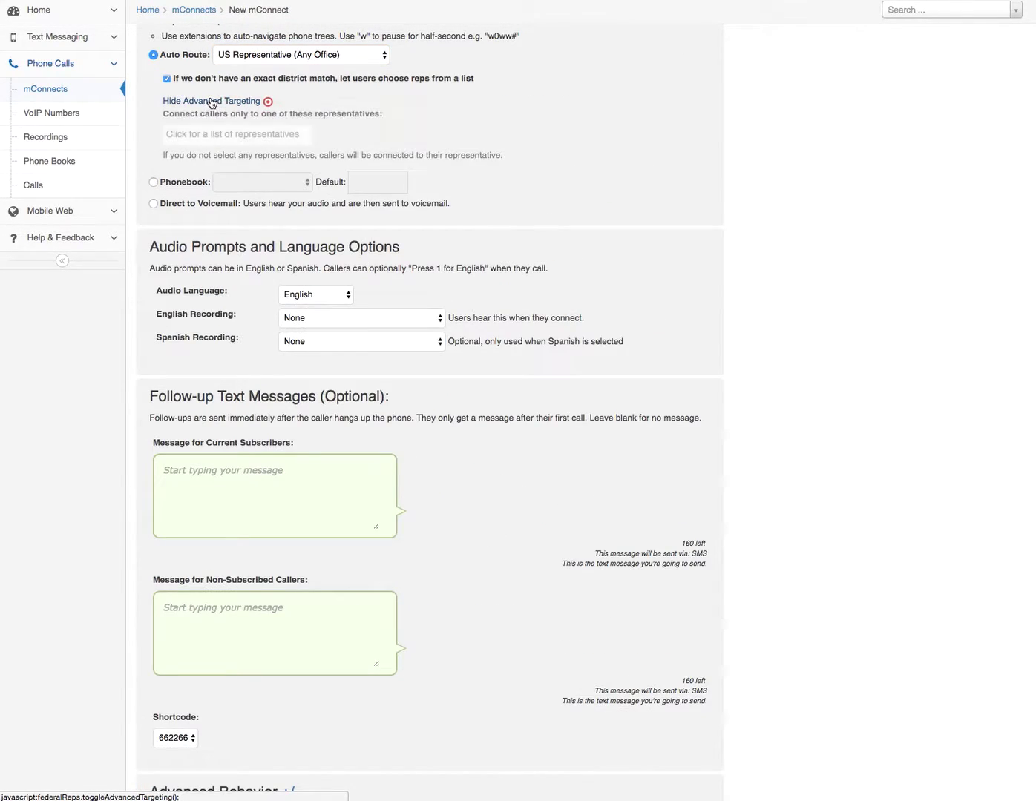
click(213, 135)
click(213, 211)
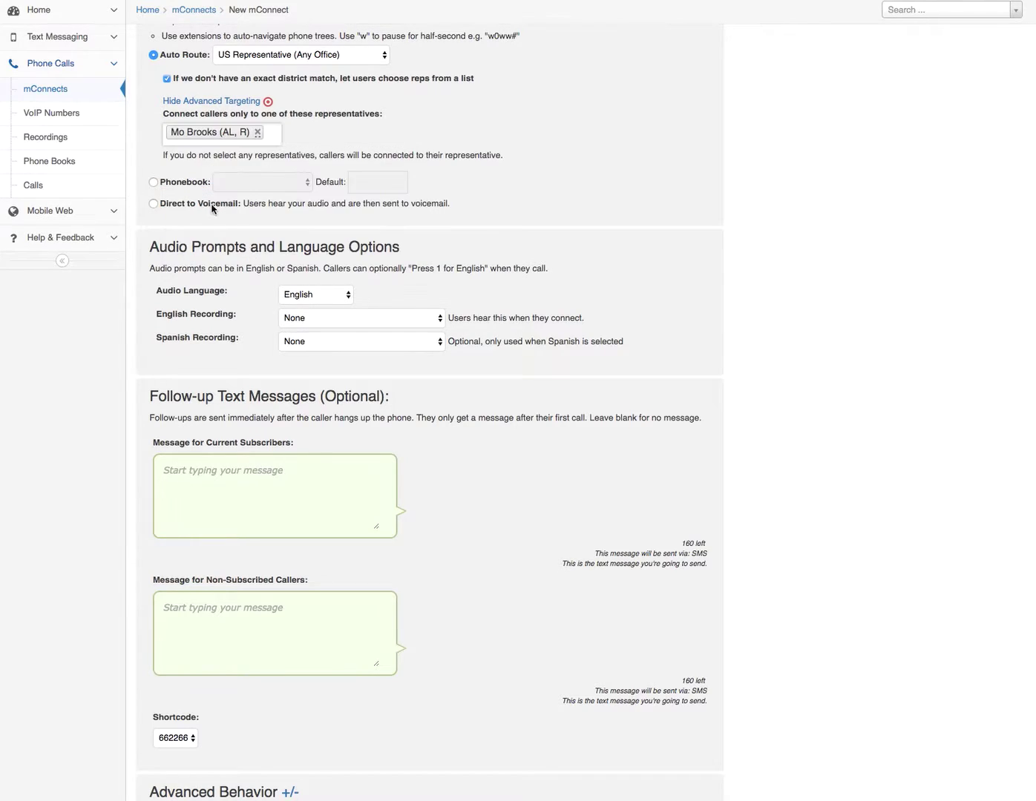
click(266, 134)
scroll(259, 255, down, 5)
click(261, 198)
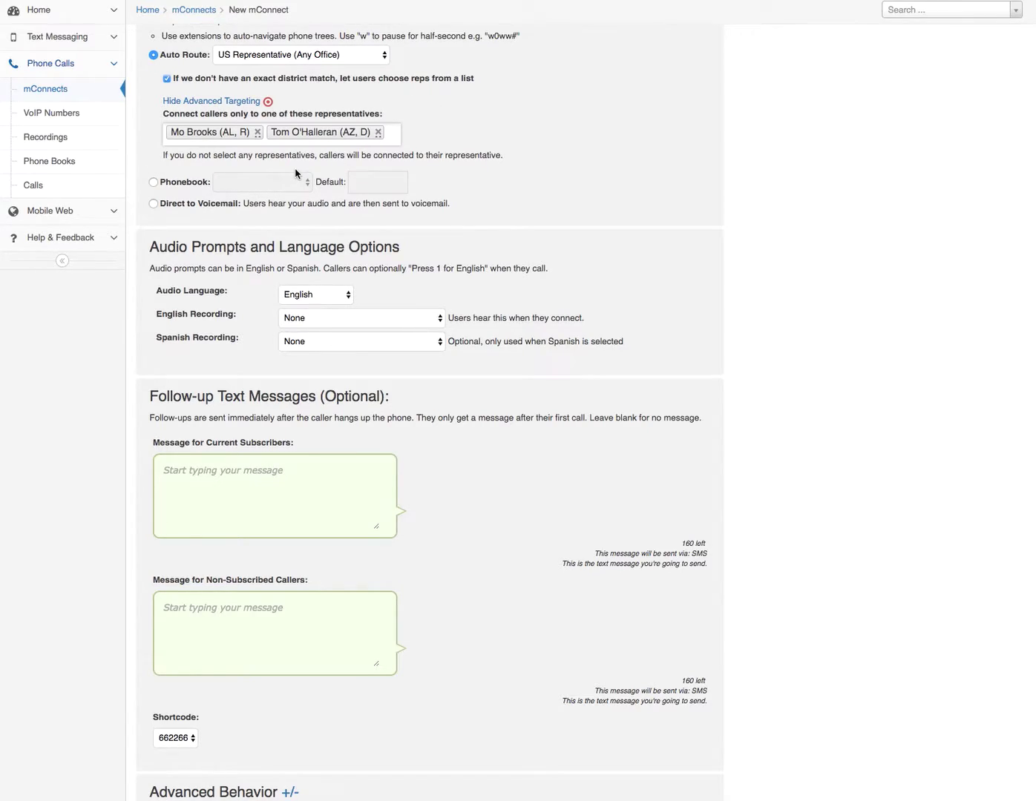
scroll(296, 174, down, 2)
scroll(297, 173, up, 4)
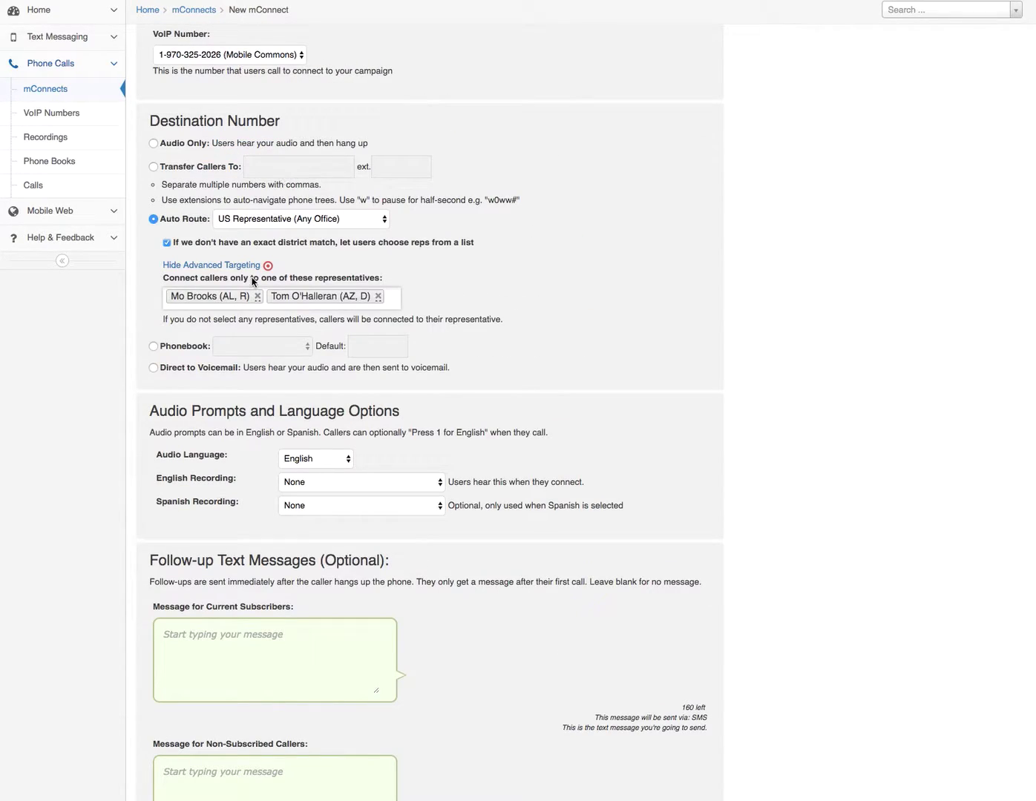
Step: Set the audio language to Caller Chooses and the English recording to sample_audio.mp3
scroll(254, 278, down, 3)
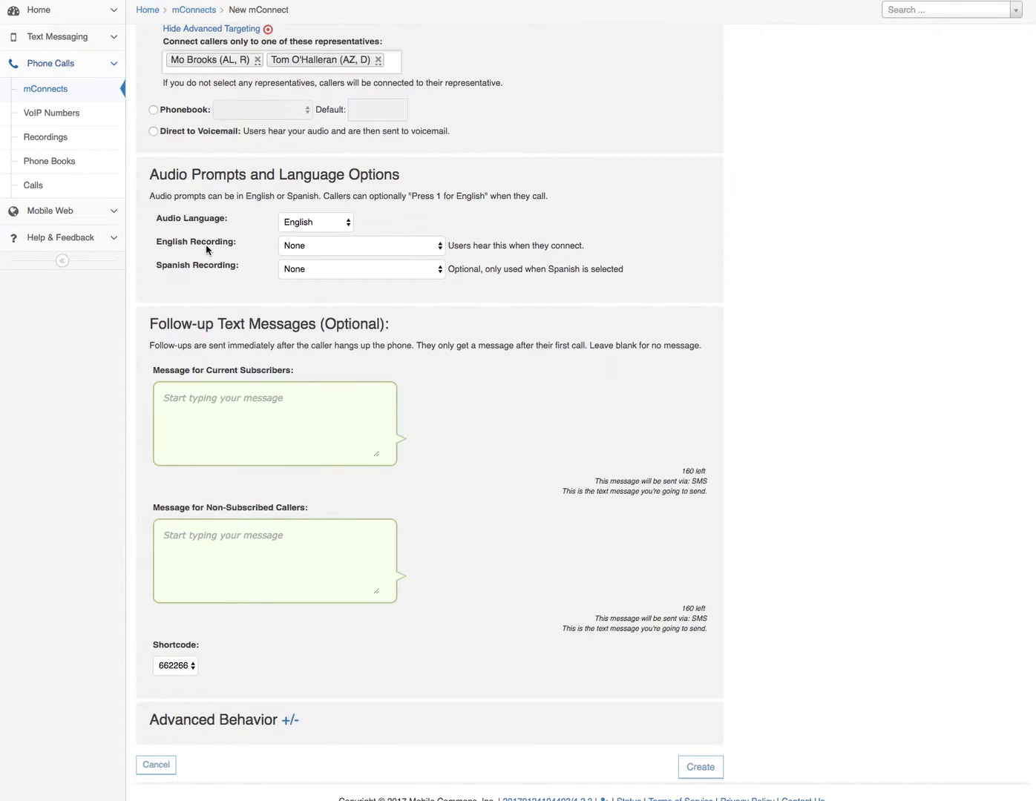
click(319, 223)
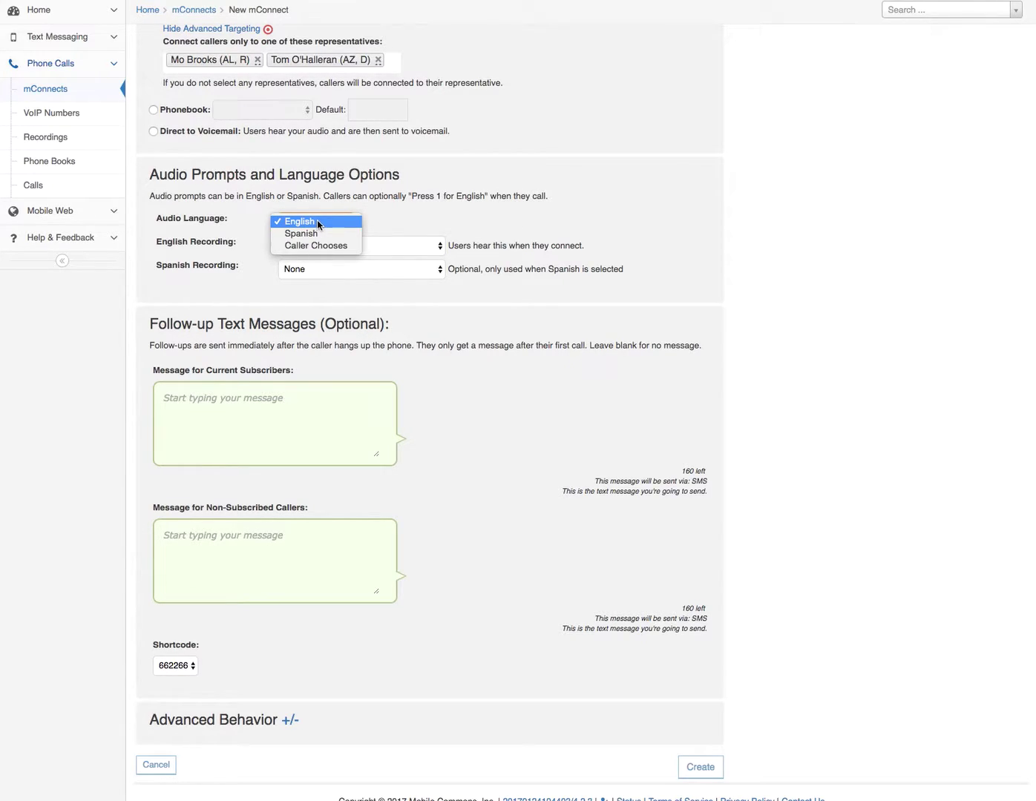
click(319, 245)
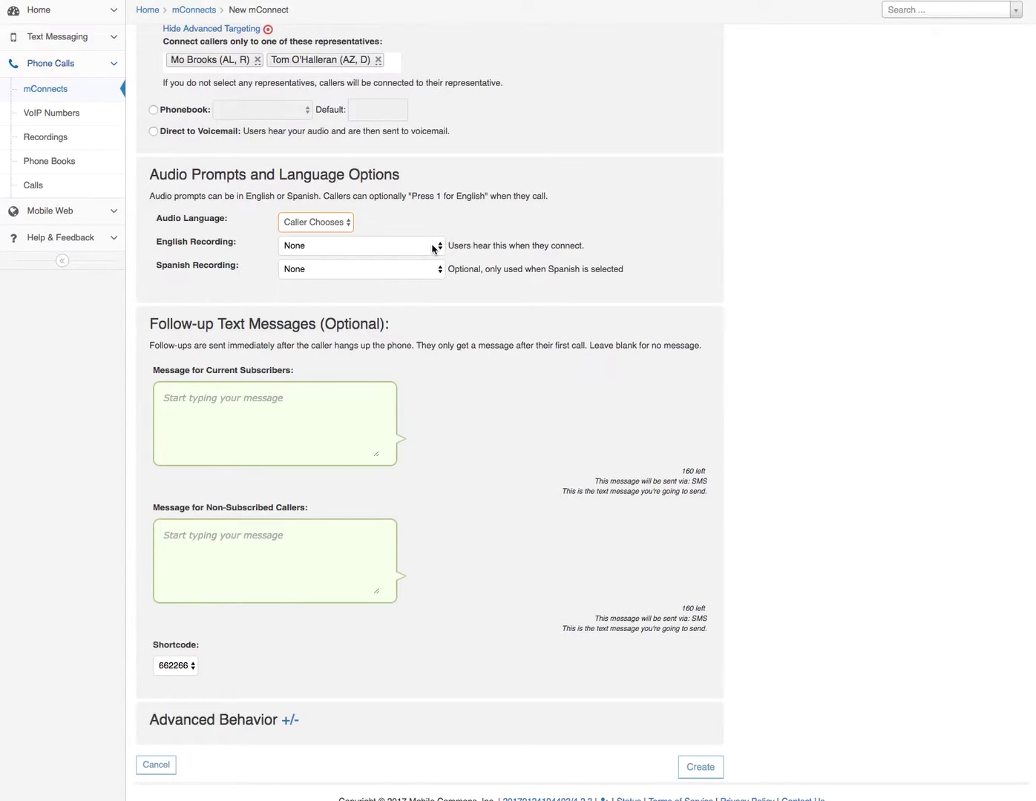
click(339, 246)
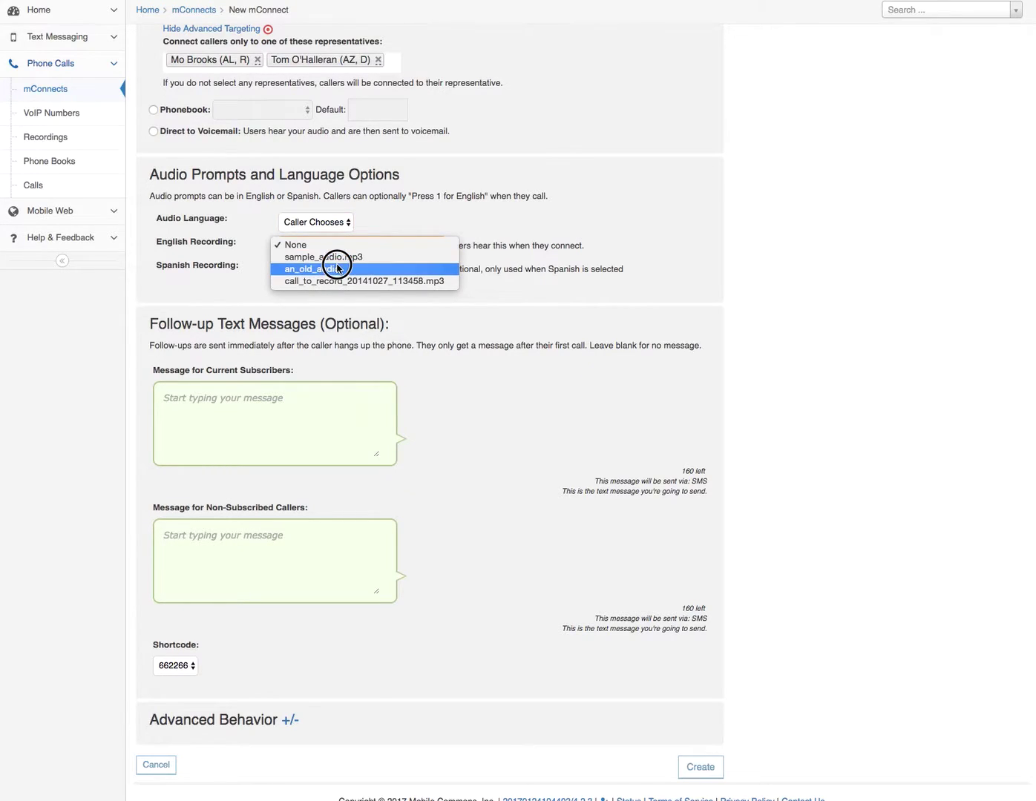
click(338, 258)
Step: Set the Spanish recording to call_to_record_20141027_113458.mp3
click(336, 271)
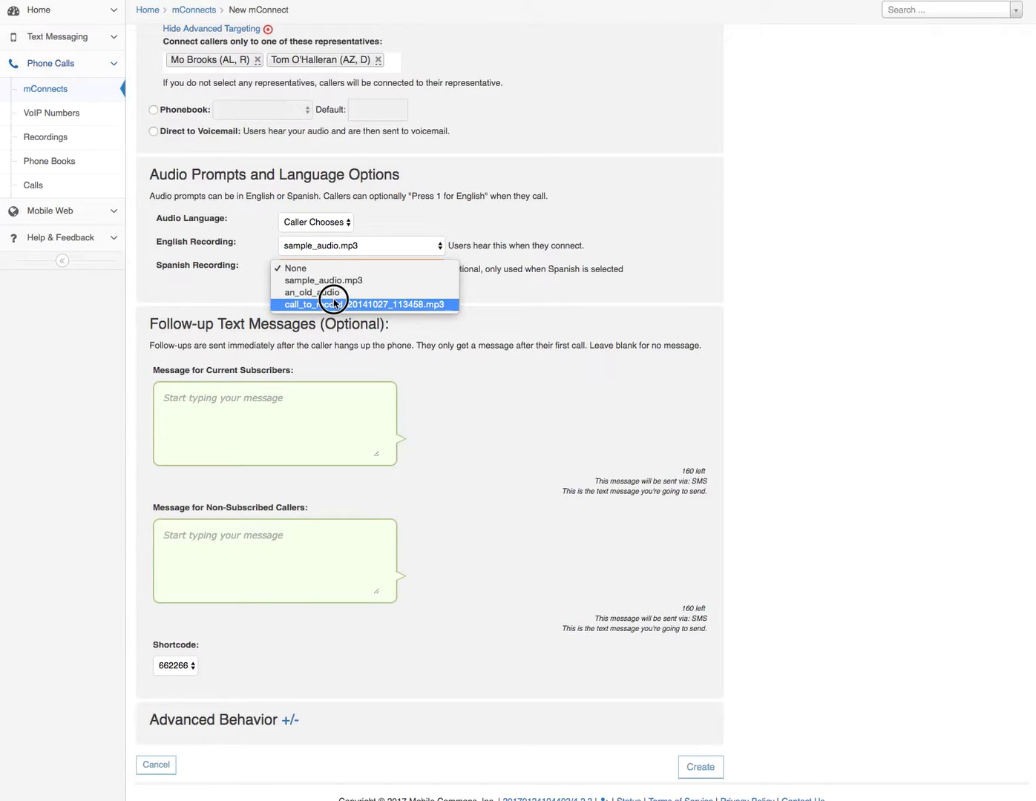
click(334, 302)
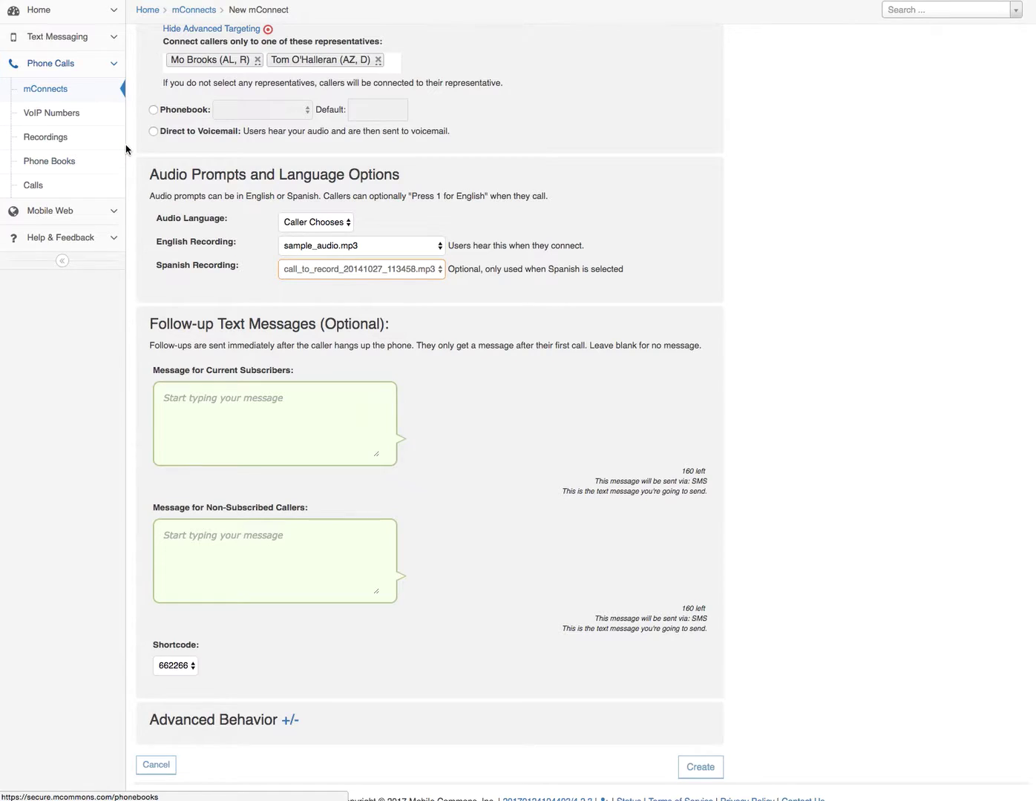
Step: Set the audio language to English and the Spanish recording to None
click(304, 222)
click(306, 199)
click(308, 273)
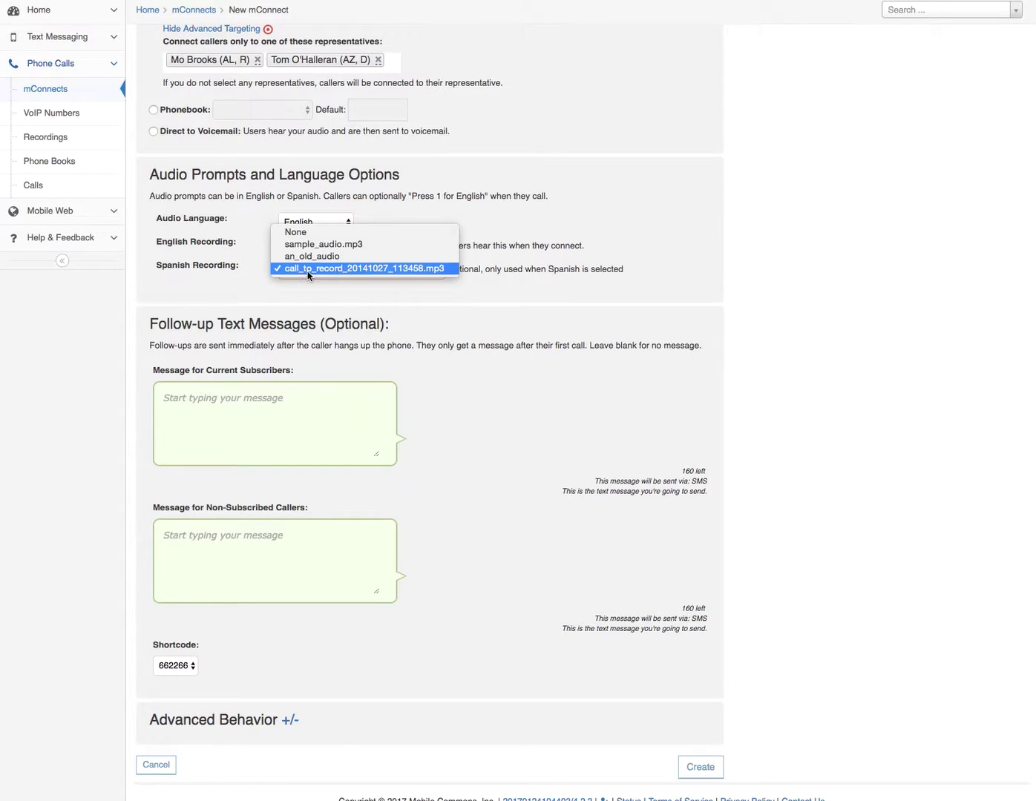
click(310, 232)
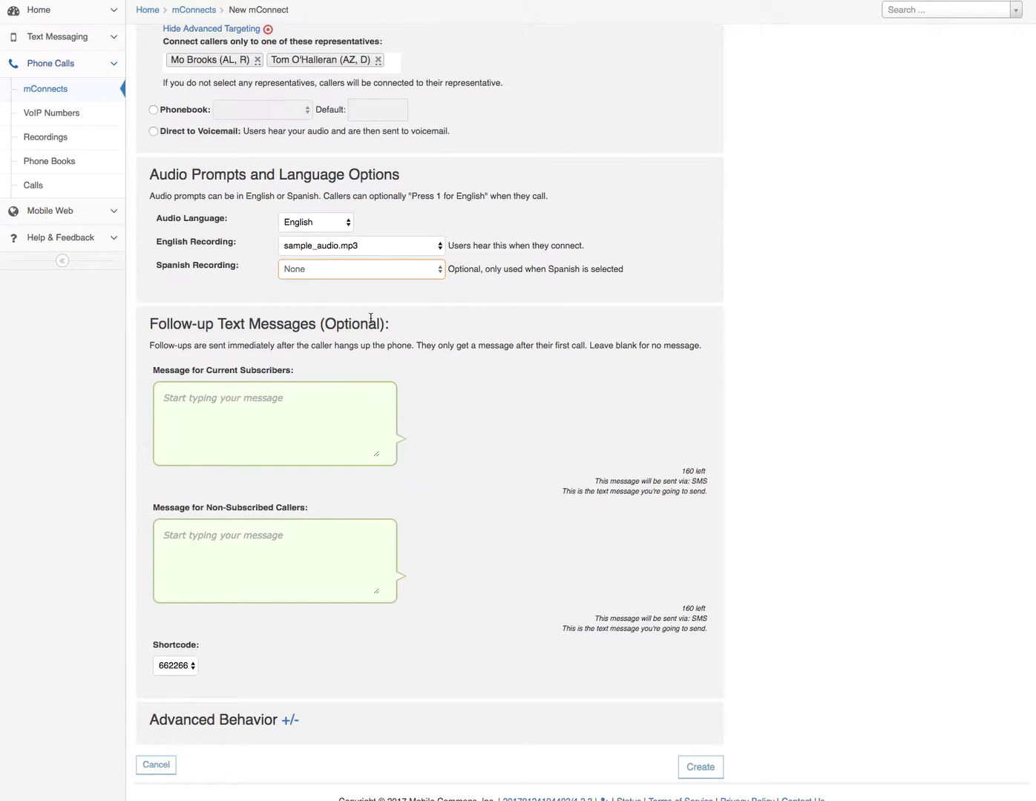
Step: Review the follow-up text message fields for current subscribers and non-subscribed callers
scroll(370, 375, down, 1)
click(368, 373)
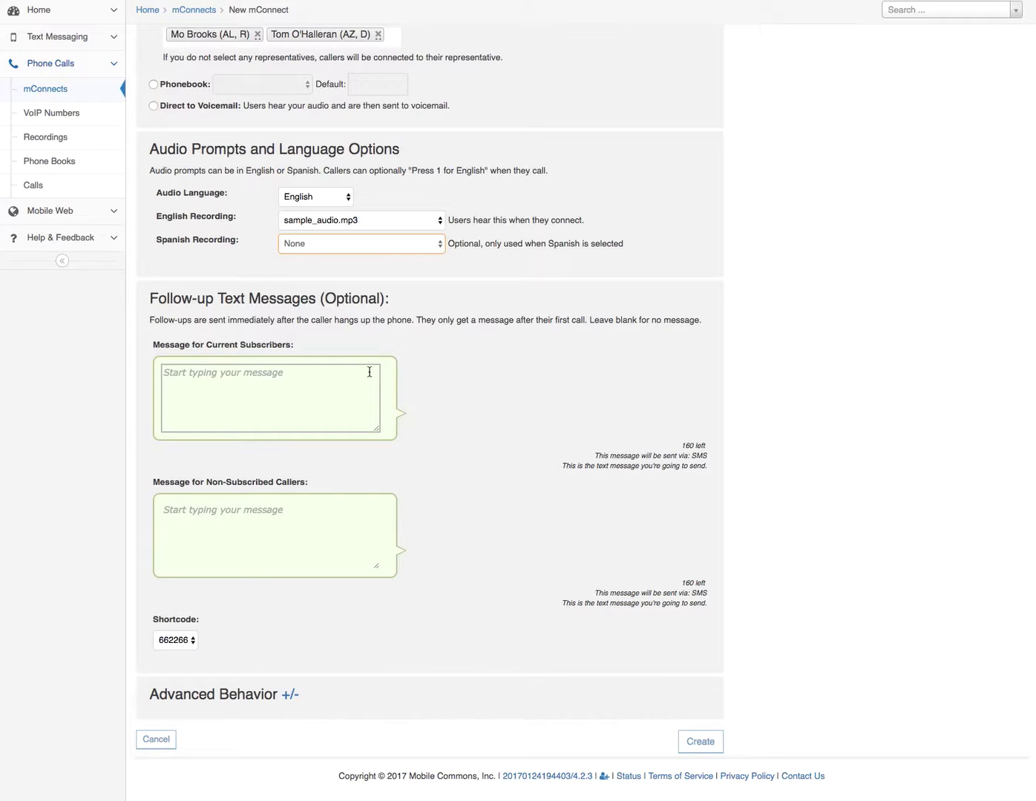
click(308, 384)
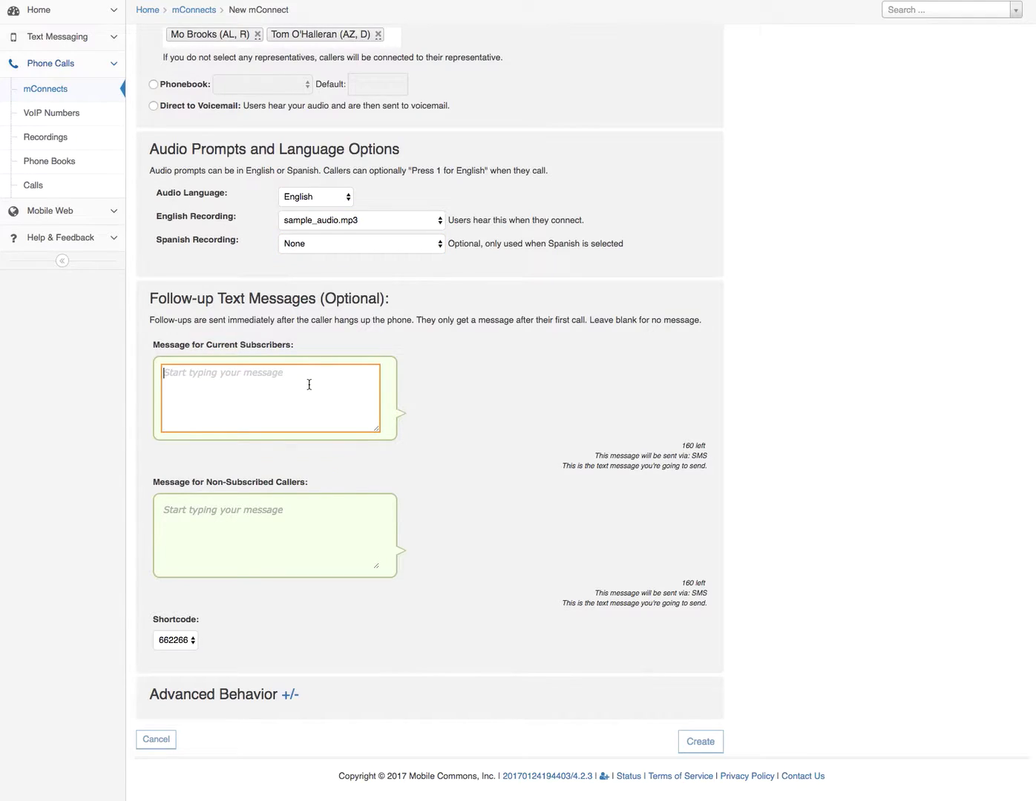
click(290, 513)
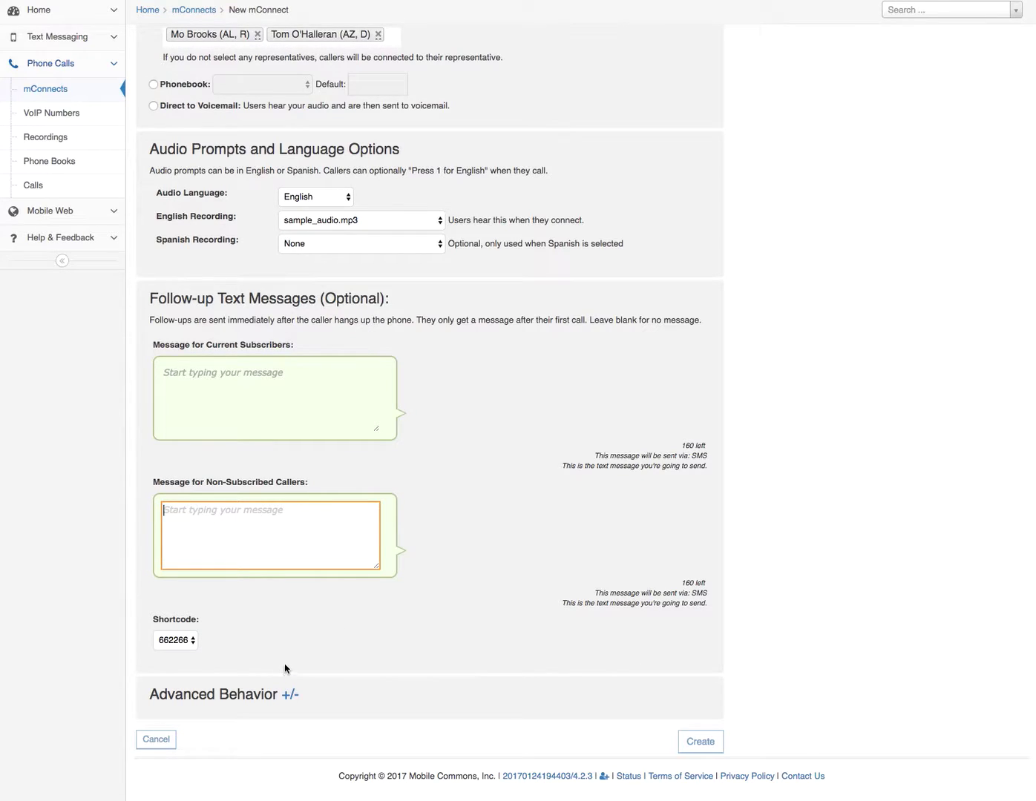
Step: In the advanced behavior options, enable the phone keypad for collecting postal codes and treat calls as unanswered after 20 seconds
click(287, 704)
scroll(291, 661, down, 2)
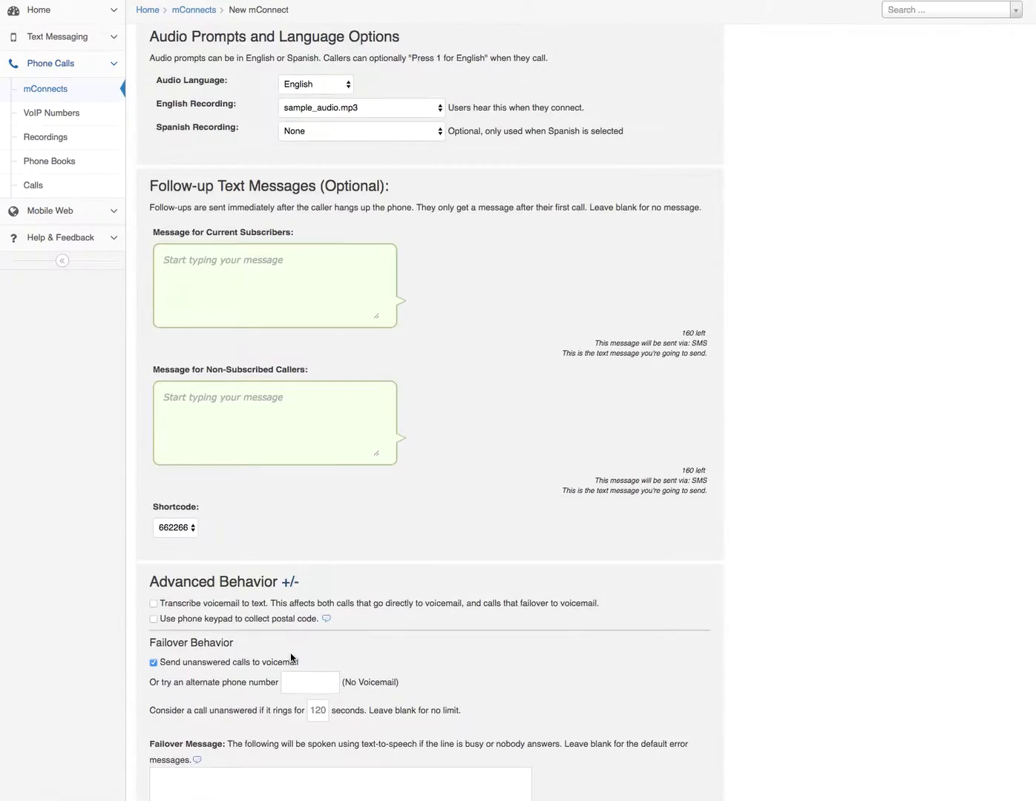
scroll(292, 658, down, 3)
scroll(291, 658, down, 2)
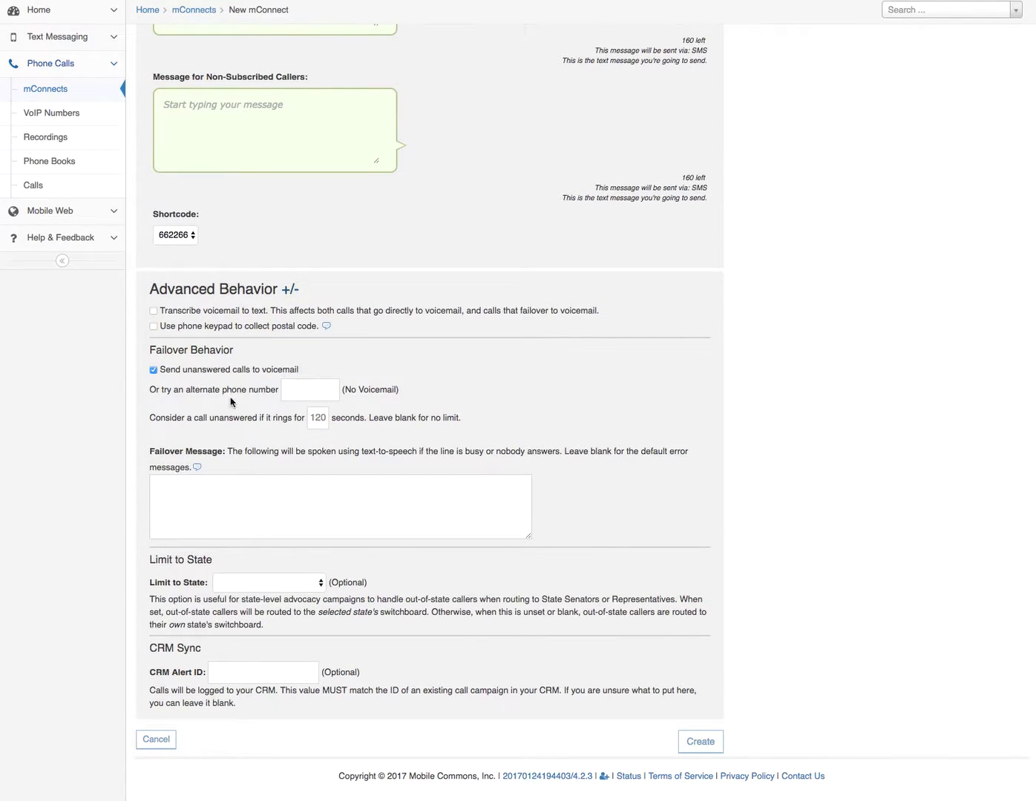
click(153, 312)
click(153, 311)
click(153, 327)
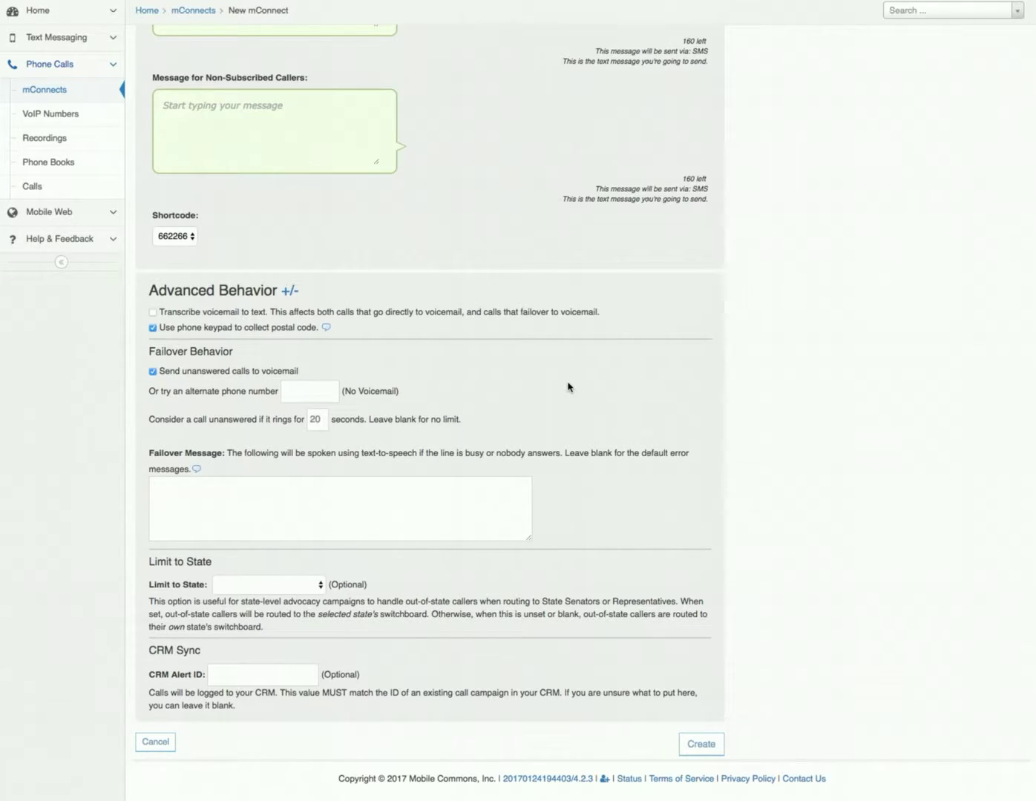
double_click(312, 420)
Step: Review the alternate phone number and failover message fields in the failover behavior settings
click(314, 391)
click(304, 503)
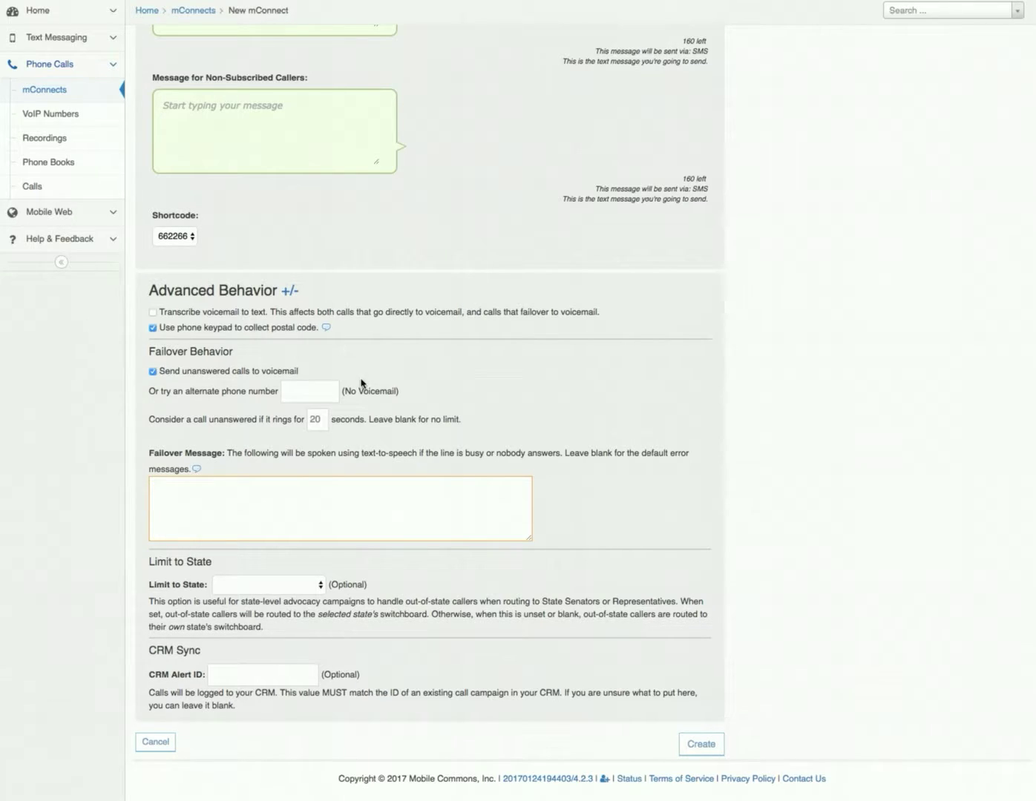
click(331, 612)
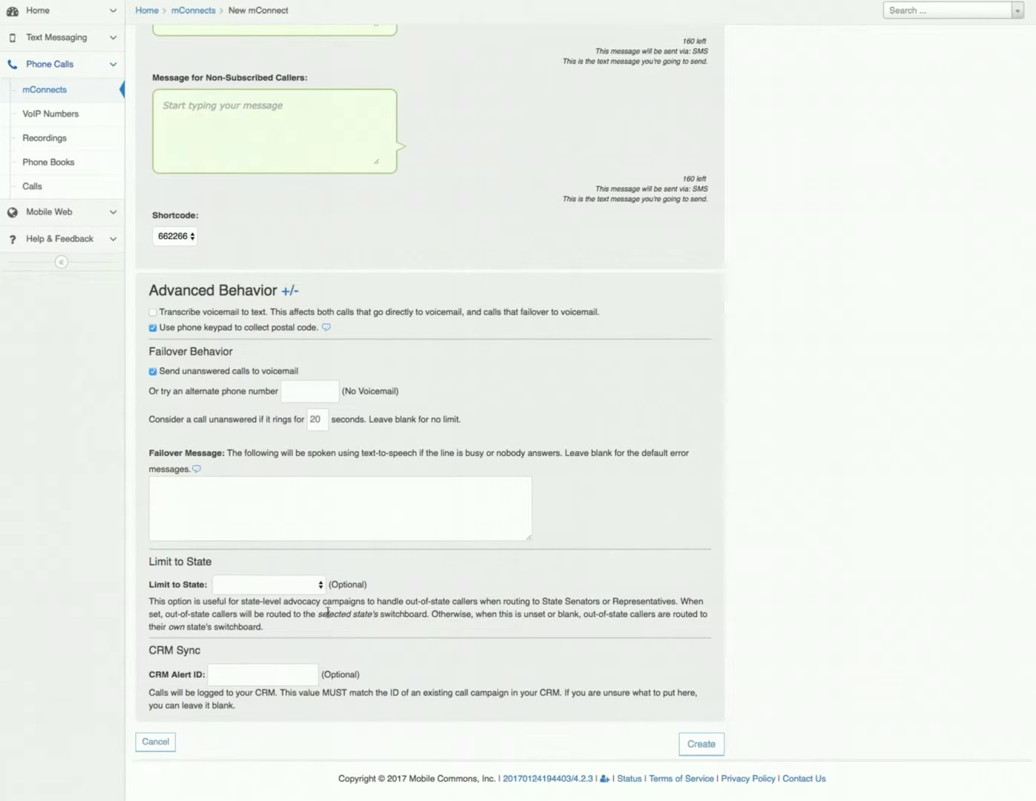
Step: Try New York as the Limit to State option and reset the field to blank
click(320, 588)
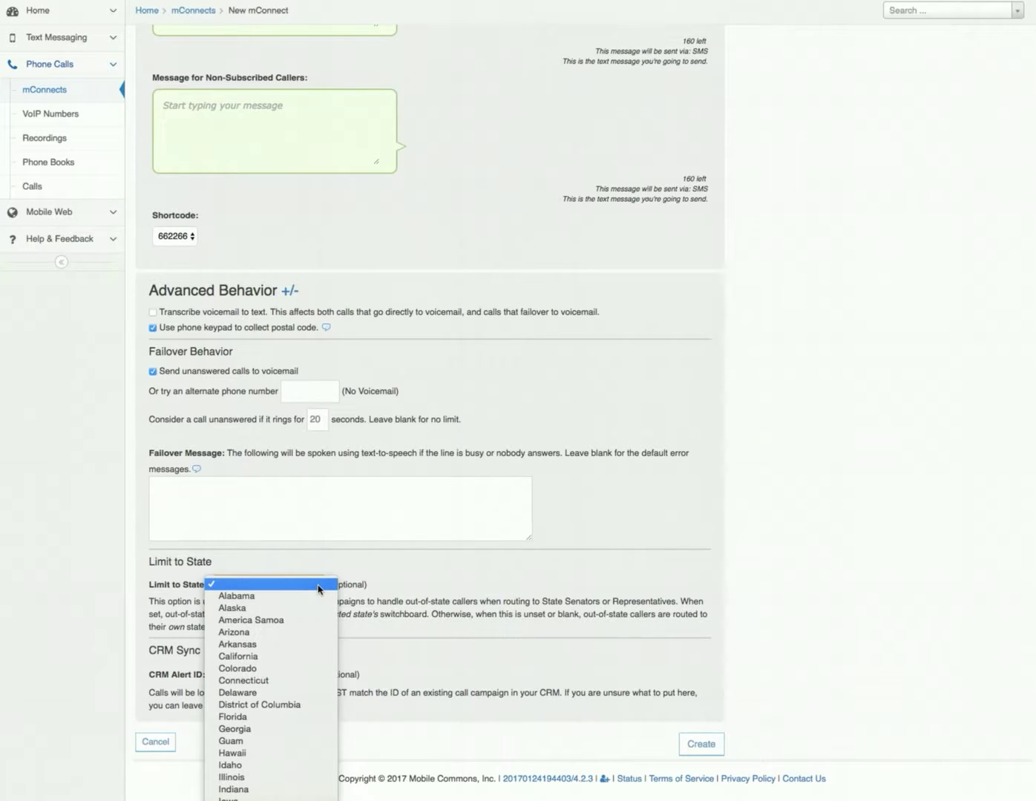
scroll(314, 615, down, 5)
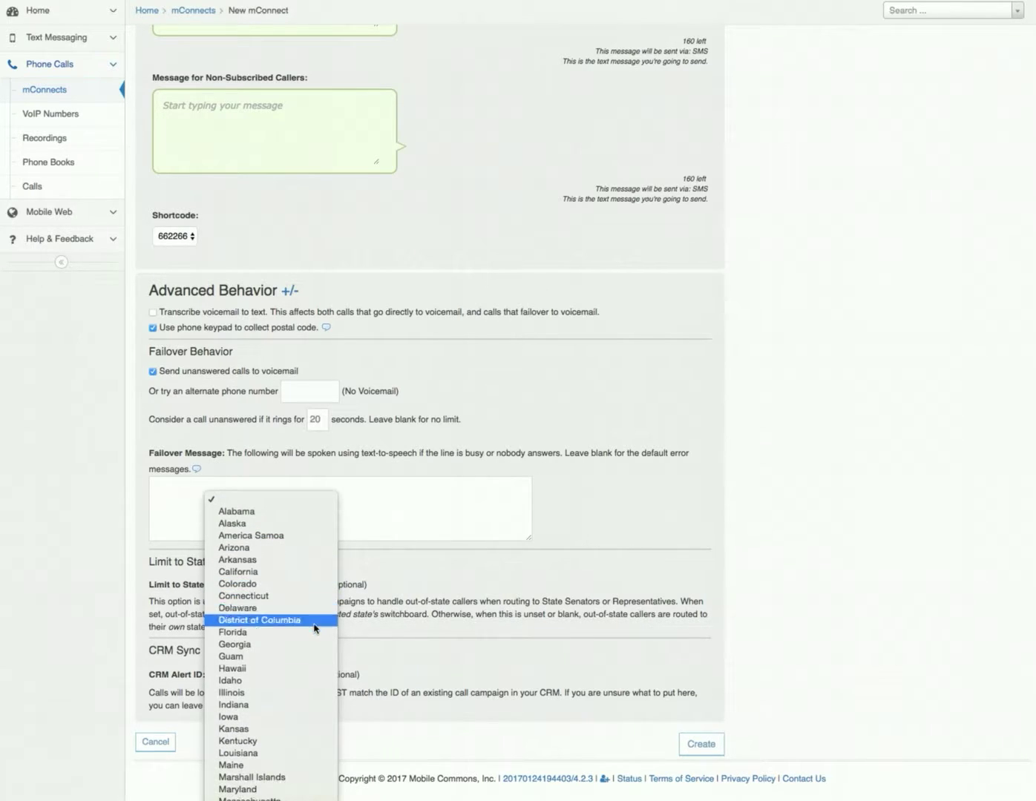
scroll(314, 623, down, 2)
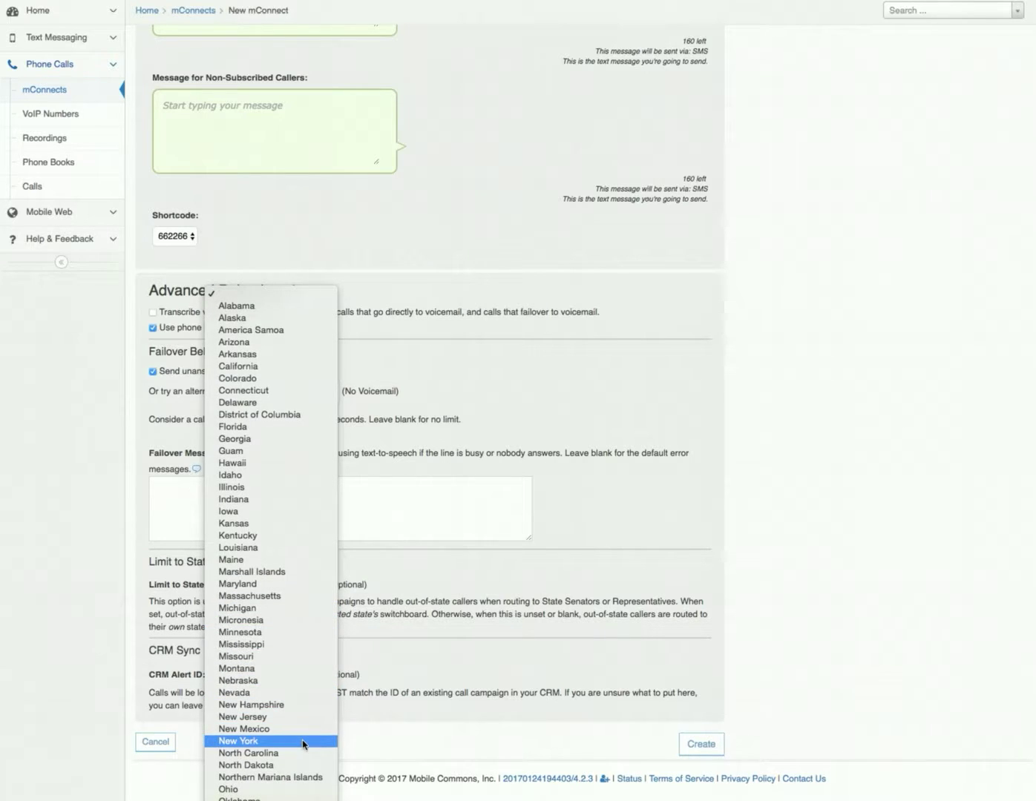
click(304, 741)
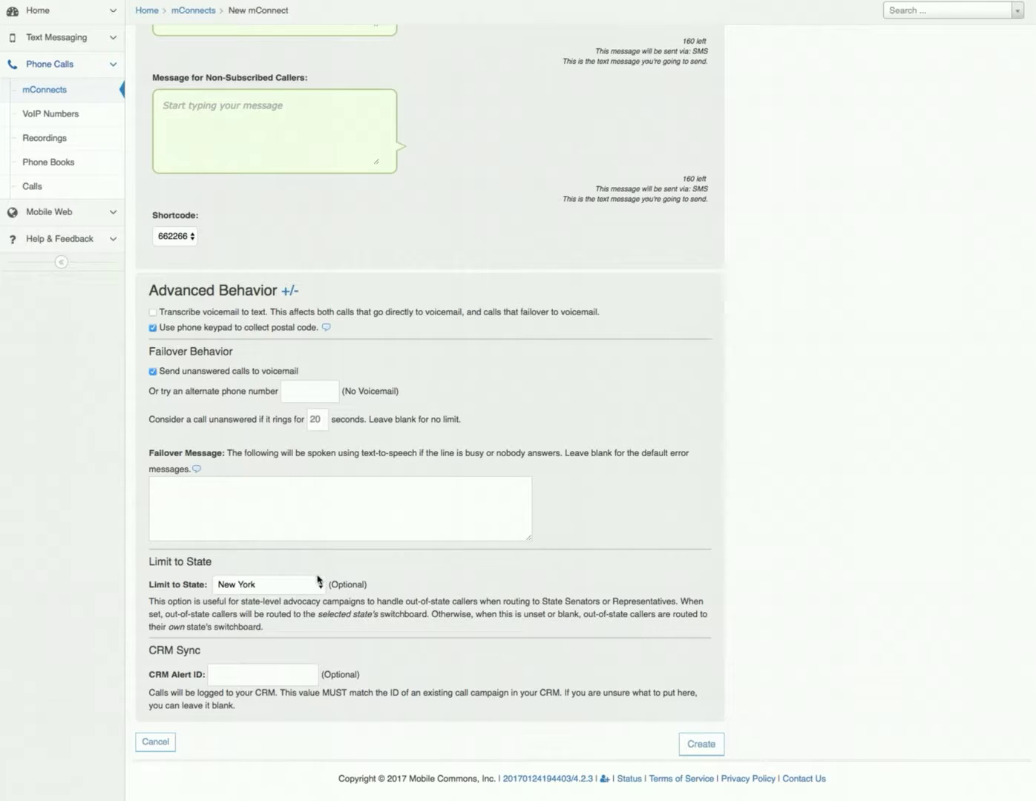
click(319, 586)
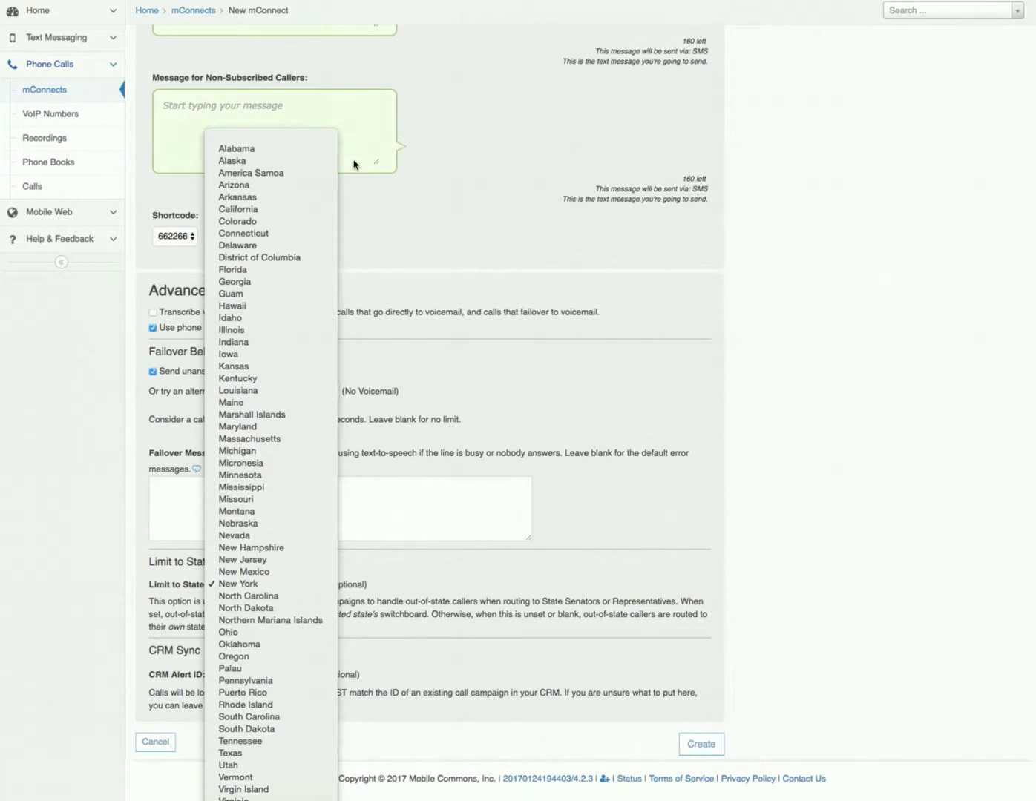
click(327, 139)
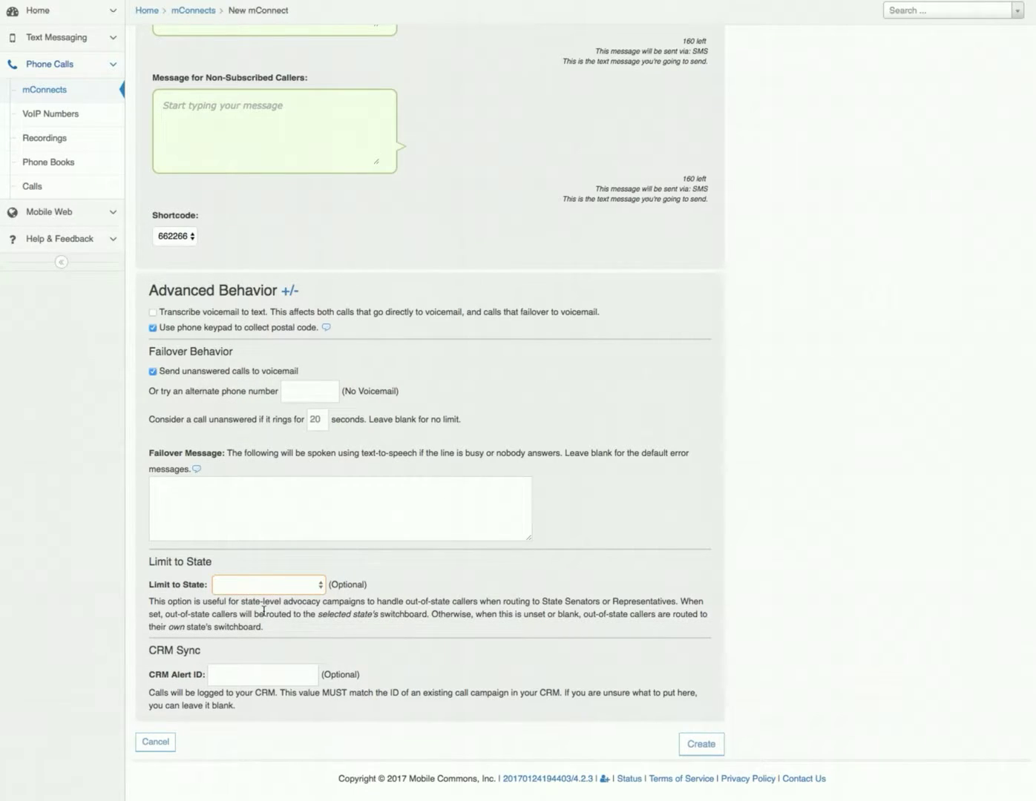
Step: Create the mConnect with the CRM Alert ID left blank, and activate it
click(254, 675)
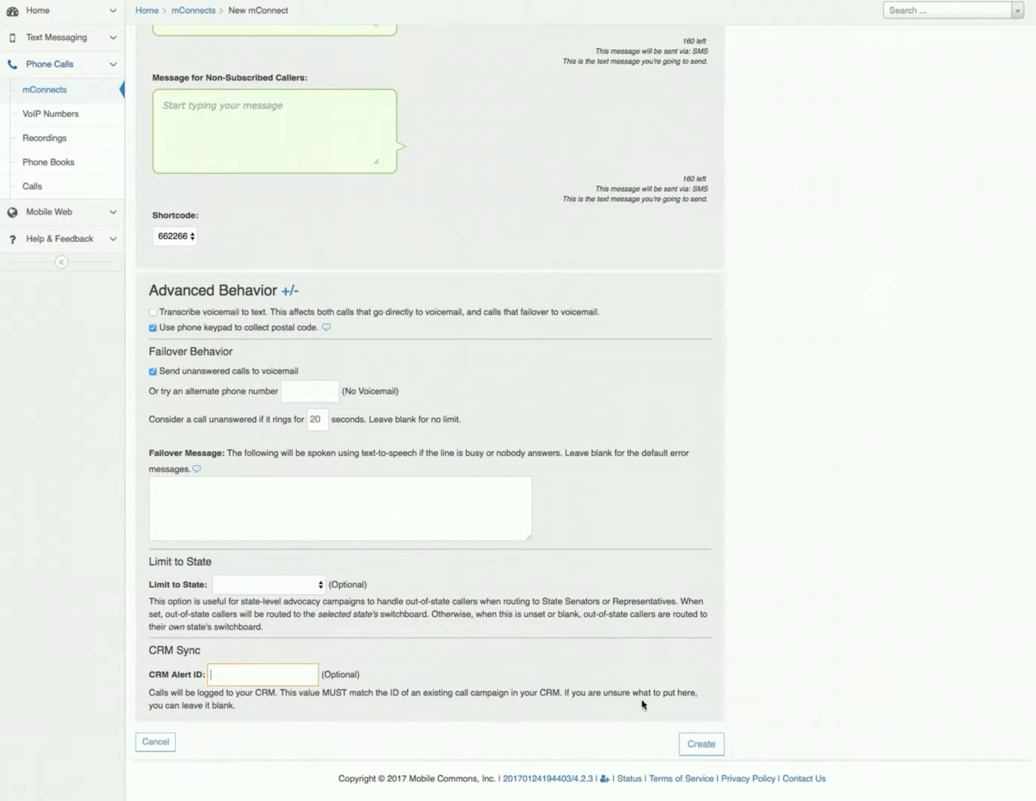
click(695, 745)
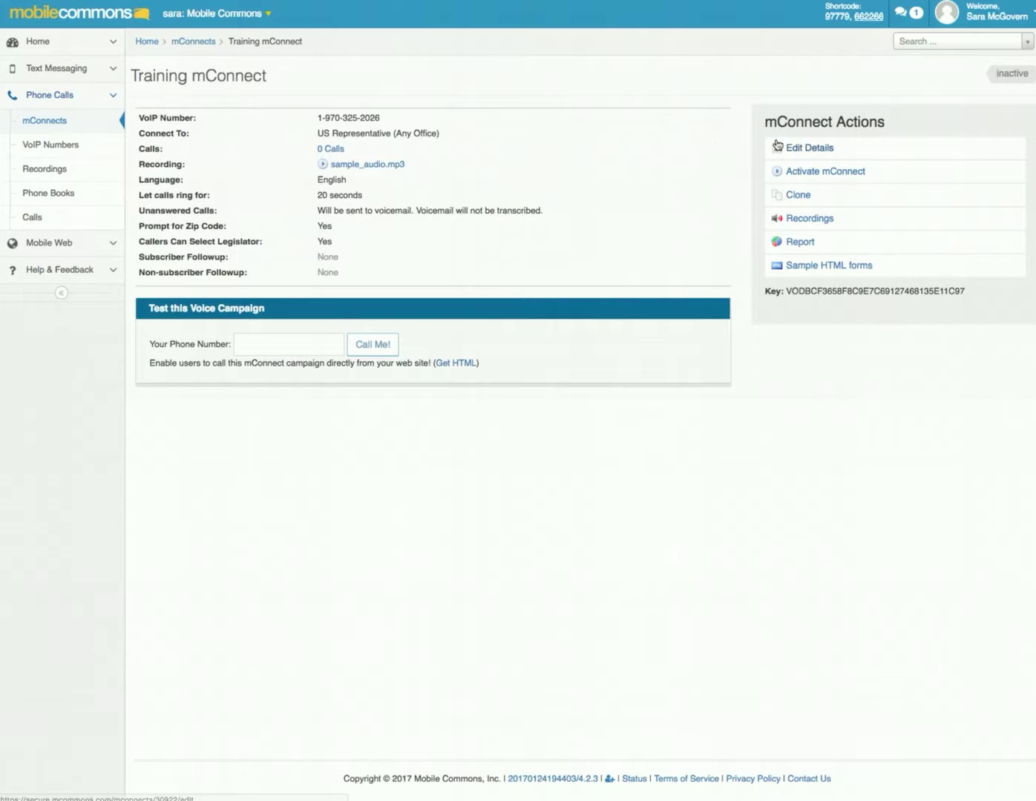
click(783, 175)
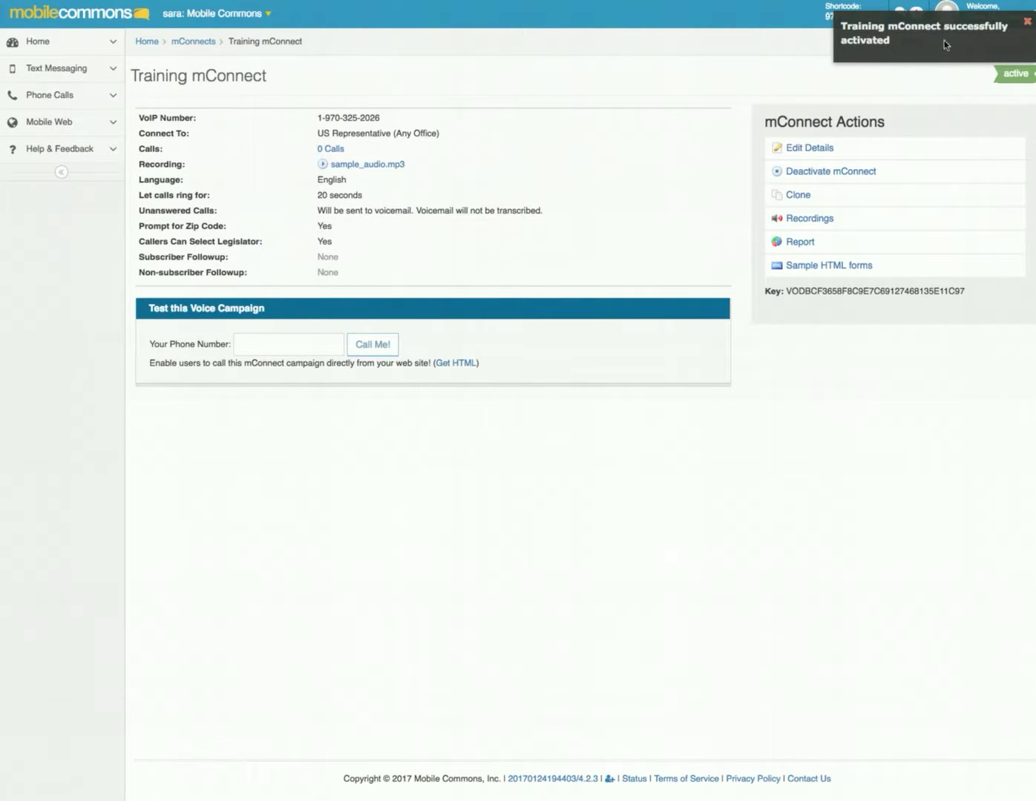
click(1026, 25)
Step: Examine the VoIP number assigned to Training mConnect in its details
drag(382, 119, 317, 120)
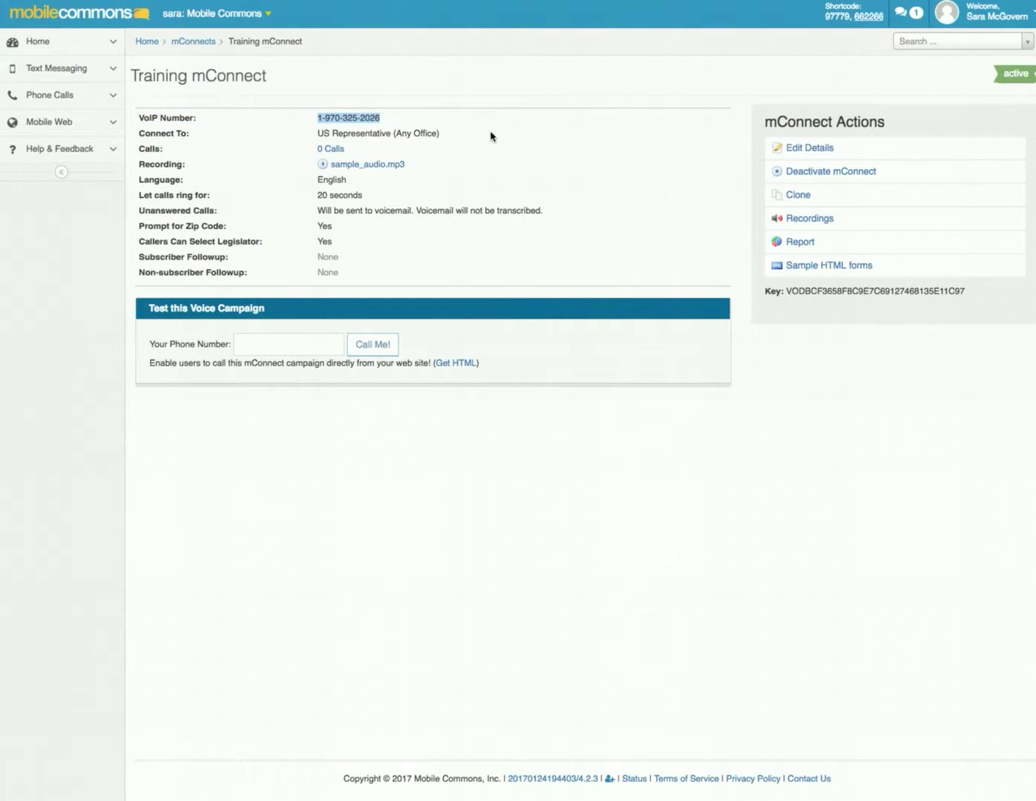
click(584, 137)
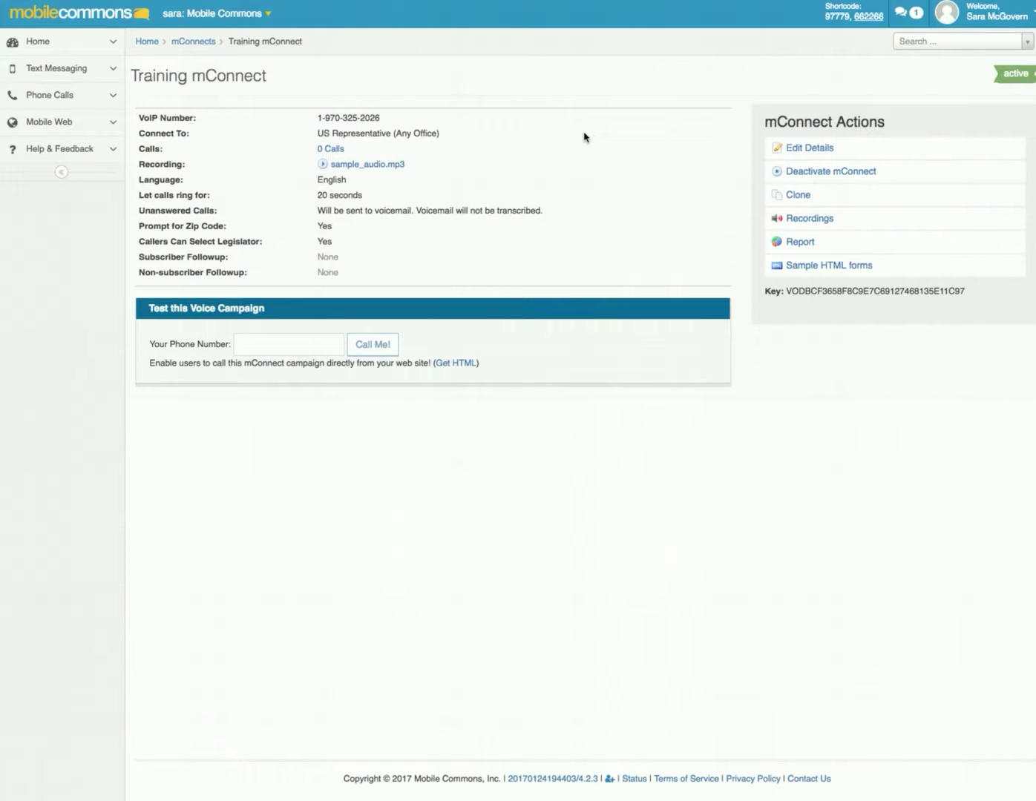